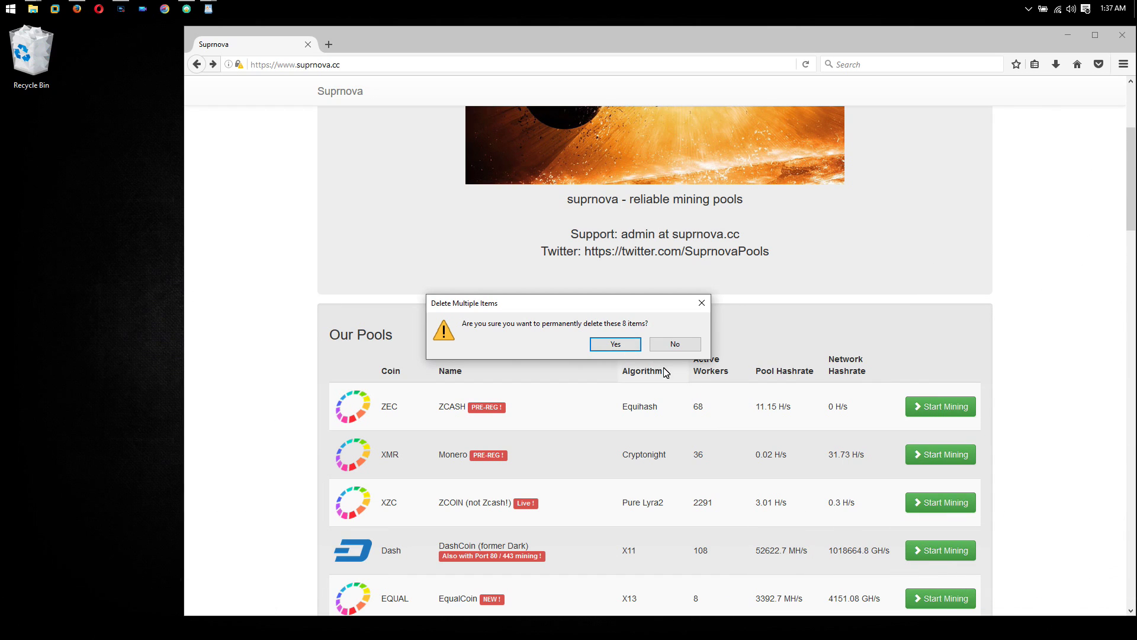
# - Confirm permanently deleting the 8 items and open the mining page of the ZCASH pool from Suprnova's pool list
pyautogui.click(628, 349)
pyautogui.scroll(5, 495, 355)
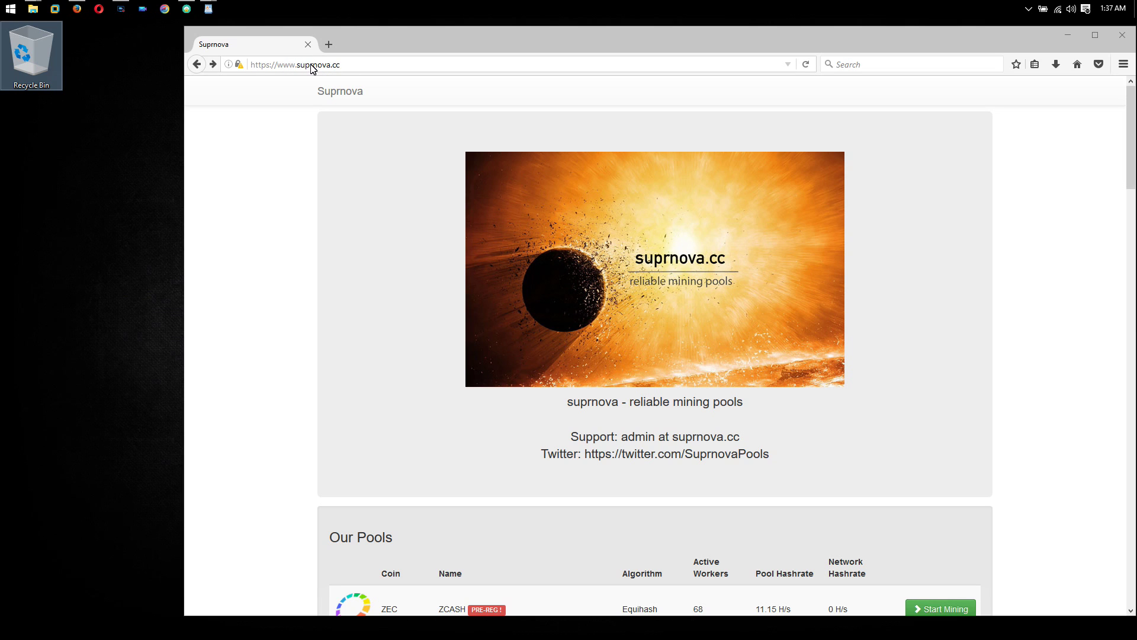
pyautogui.scroll(-7, 341, 133)
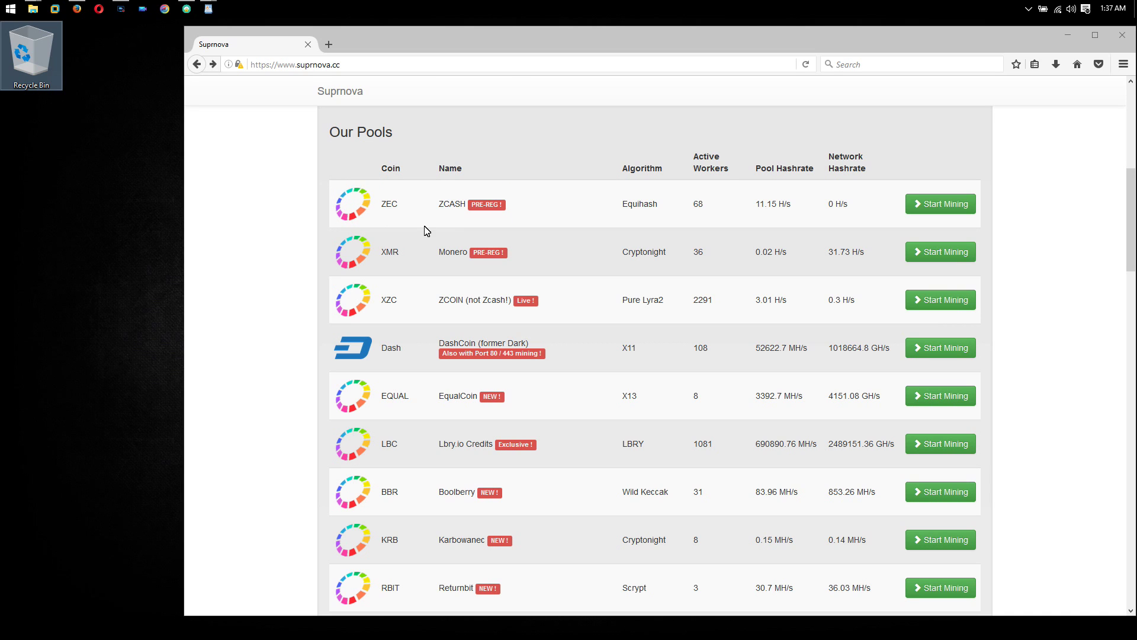
pyautogui.click(959, 205)
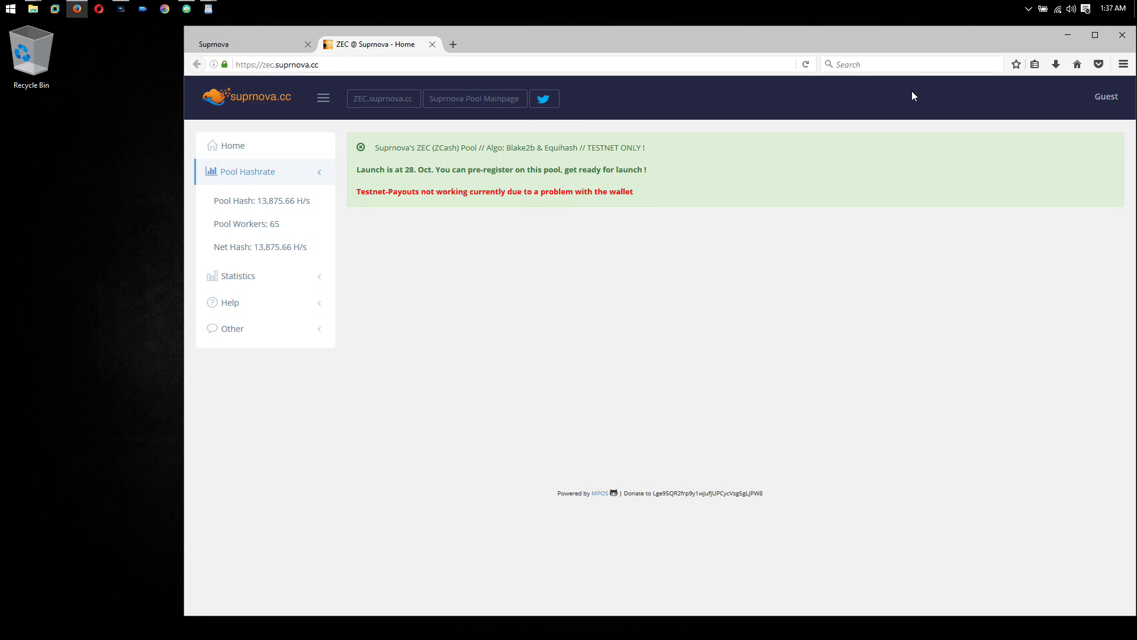
# - Log in to the ZEC pool with the existing account's e-mail address and password
pyautogui.click(1105, 101)
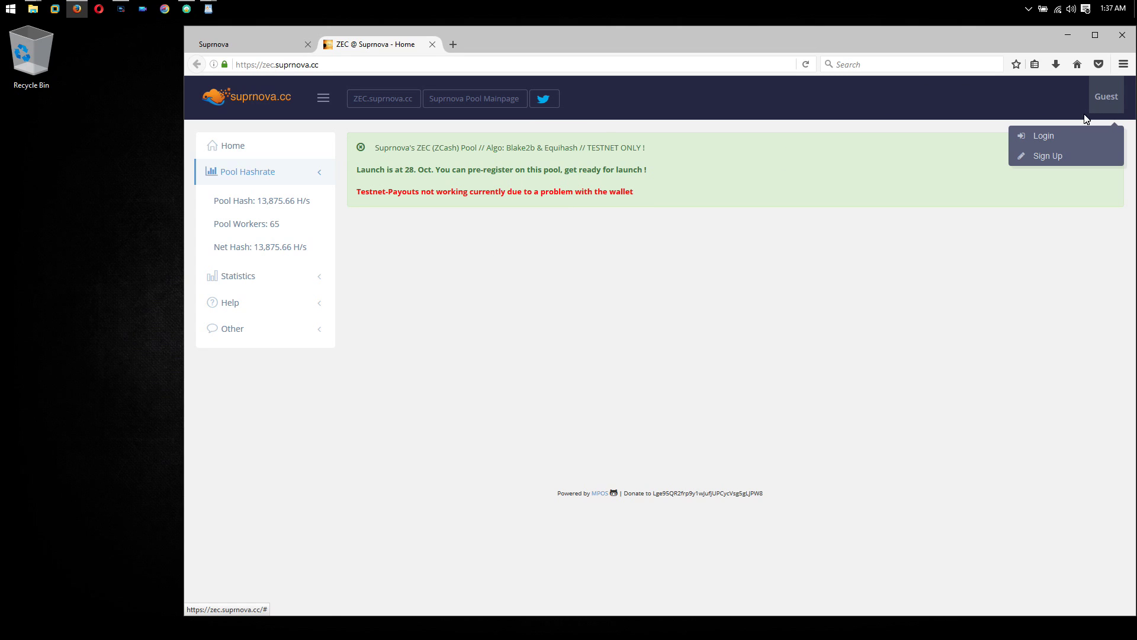
pyautogui.click(1050, 136)
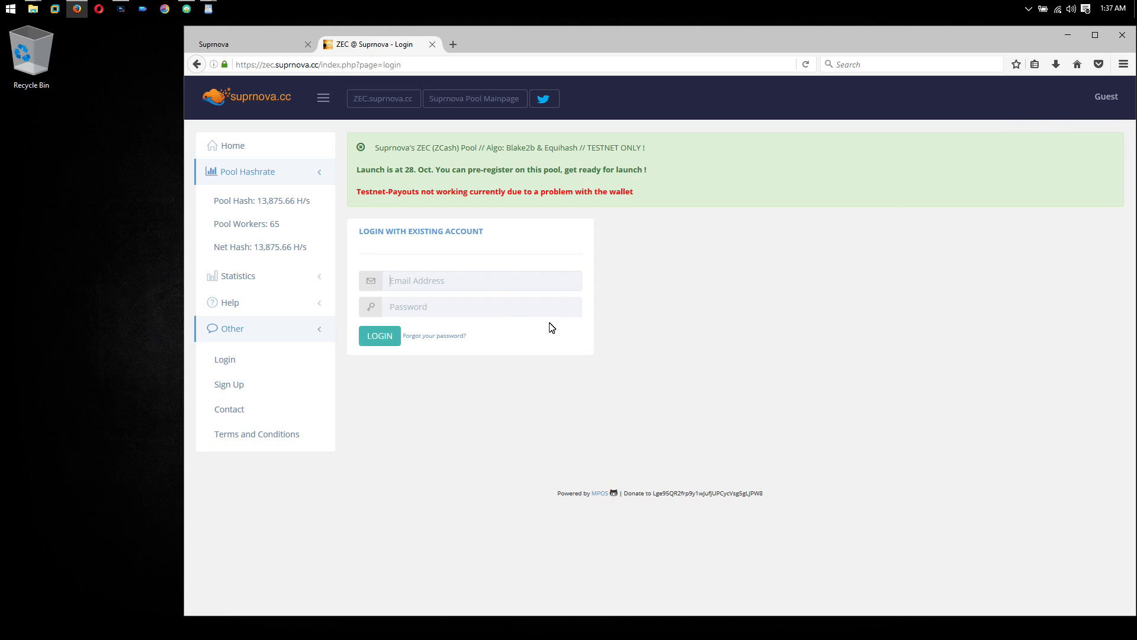
pyautogui.hotkey('ctrl', 'v')
pyautogui.press('Tab')
pyautogui.hotkey('ctrl', 'v')
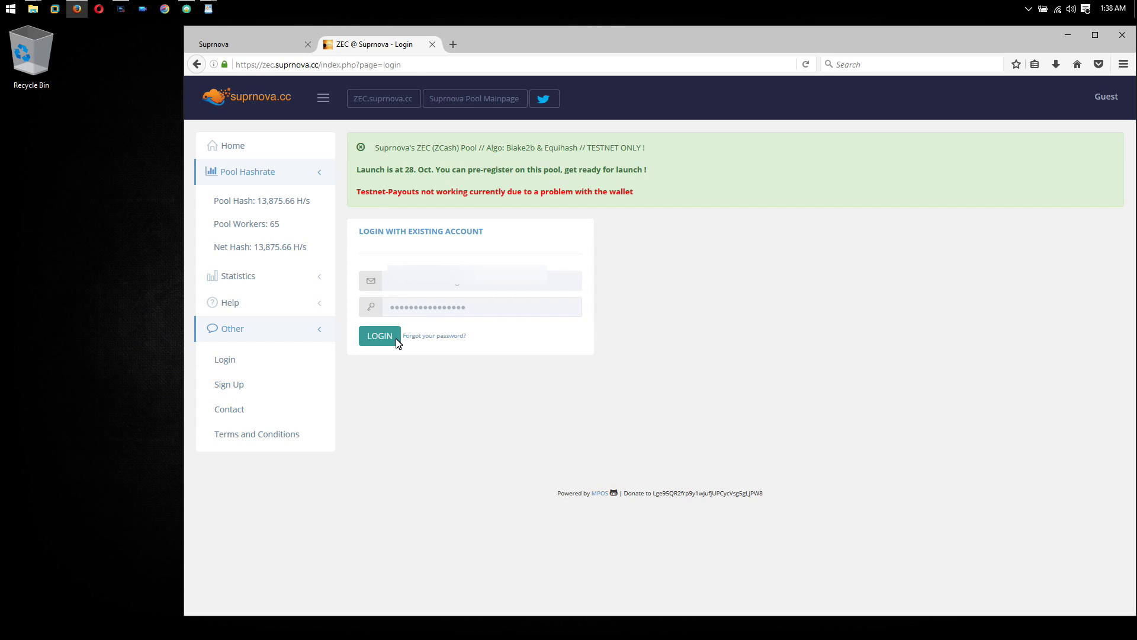
pyautogui.click(379, 335)
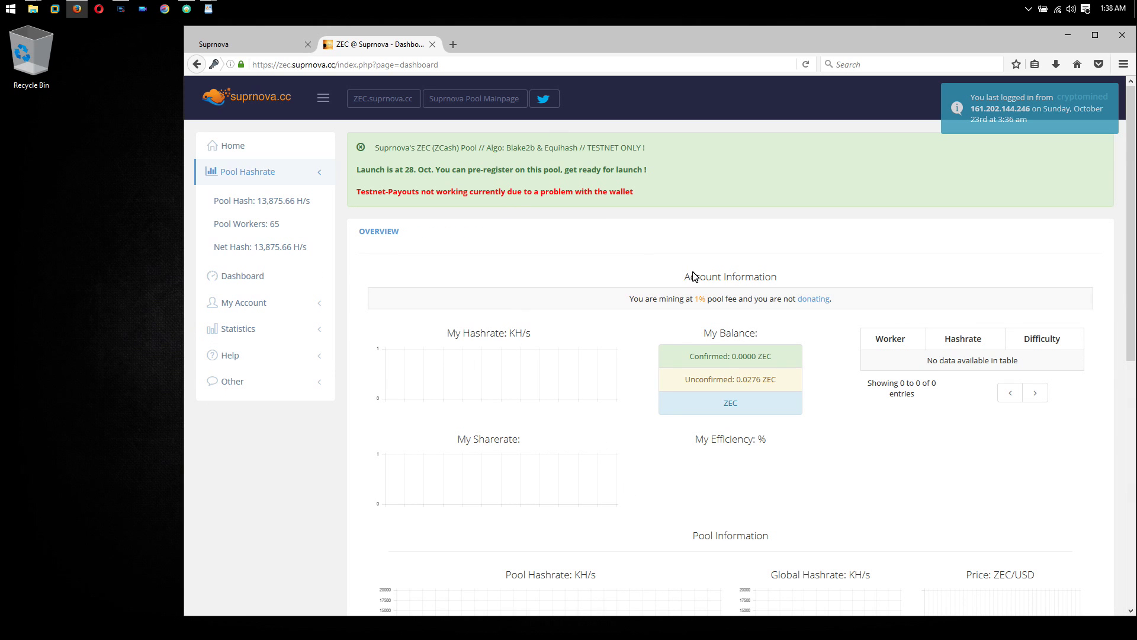
# - Open the pool's Getting Started guide and follow its account setup section to the worker creation page
pyautogui.click(305, 356)
pyautogui.scroll(-3, 256, 346)
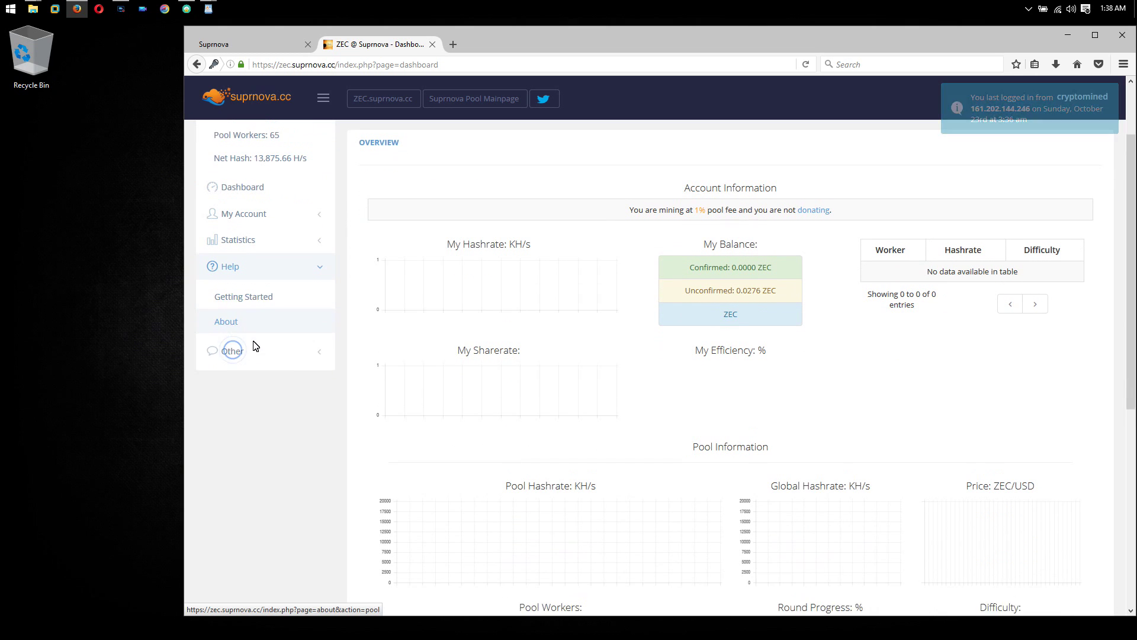
pyautogui.click(259, 283)
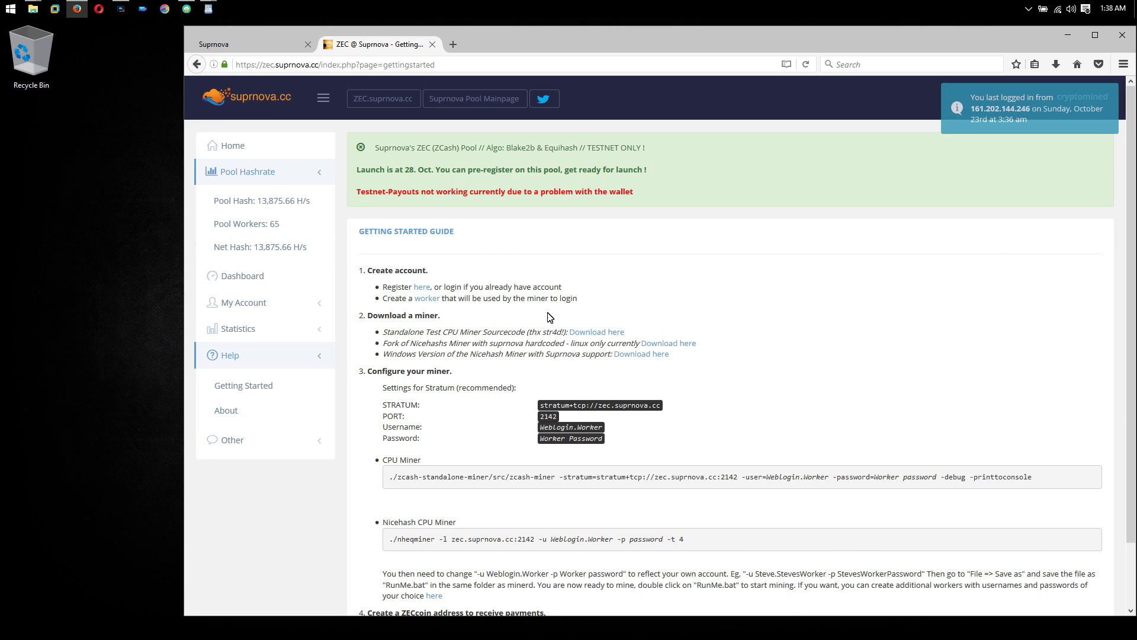
pyautogui.tripleClick(497, 292)
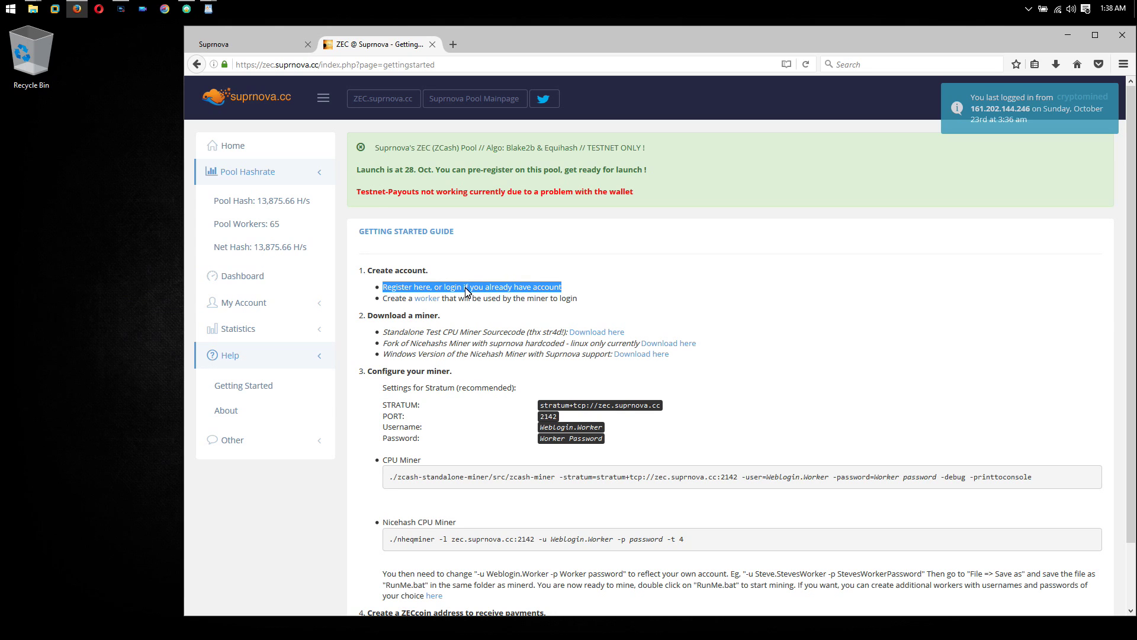
pyautogui.tripleClick(483, 299)
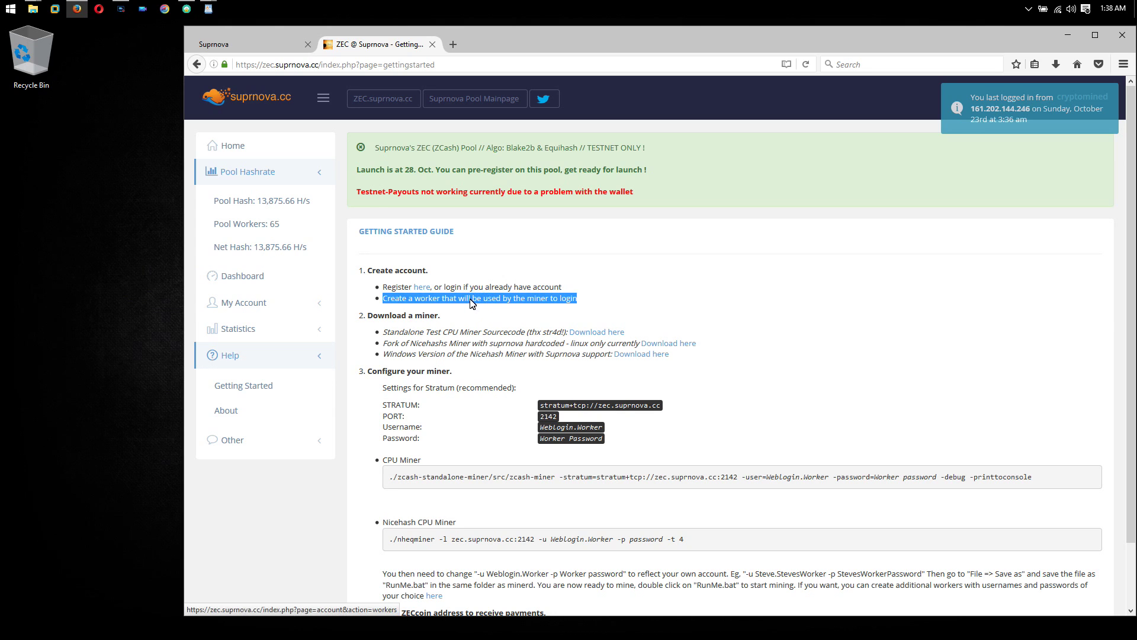
pyautogui.click(470, 298)
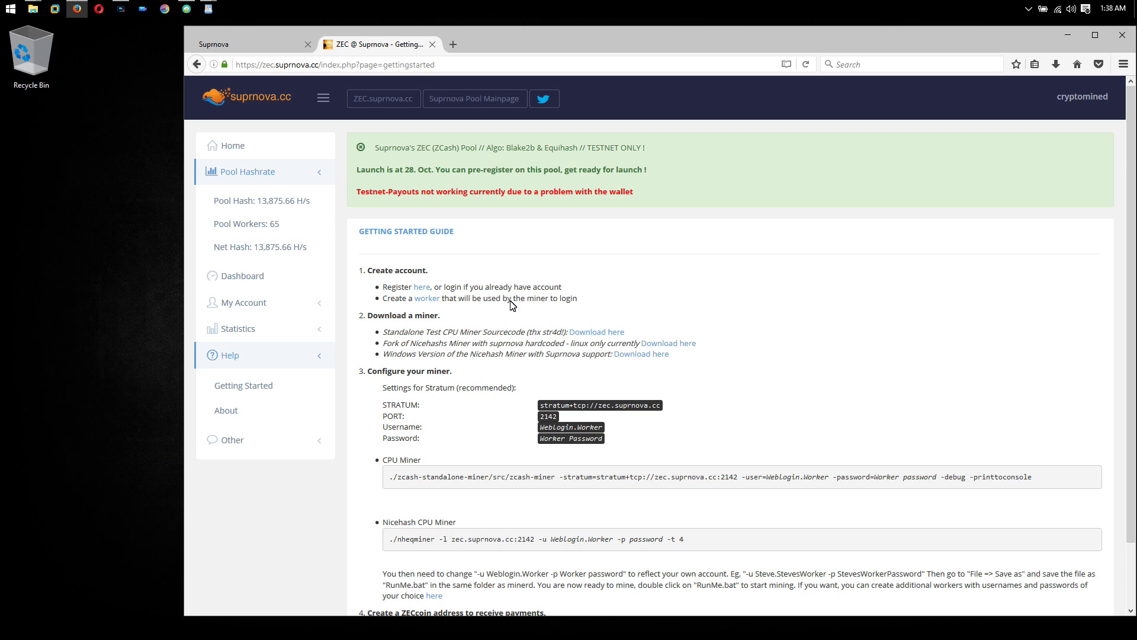
pyautogui.click(436, 299)
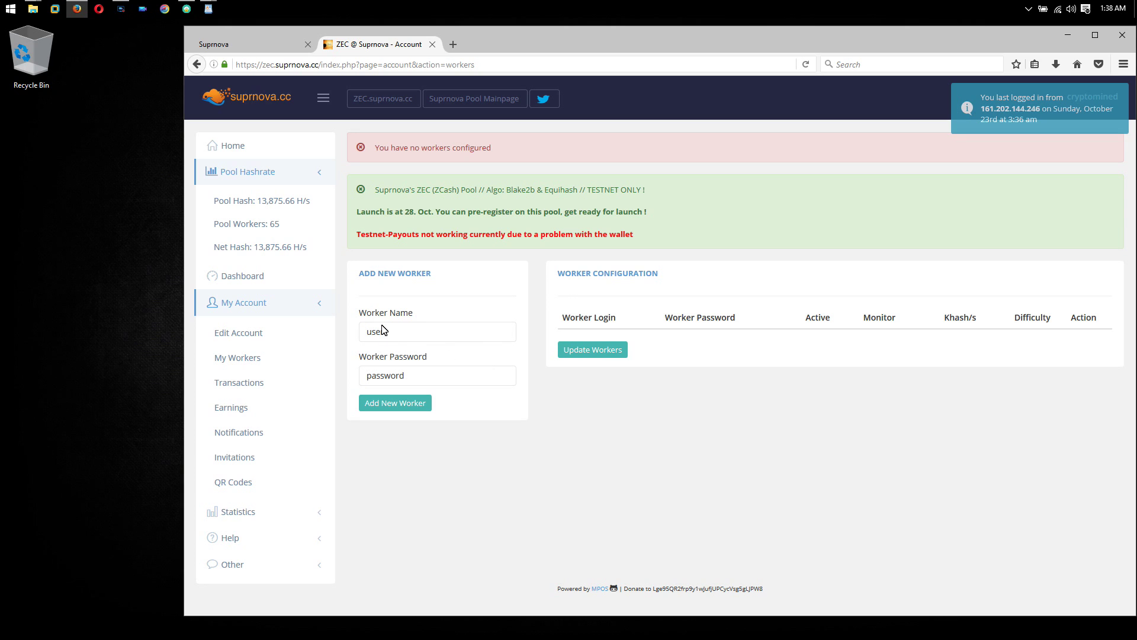
# - Copy the worker name 4930mx from the WordPad details document into the new worker's name field
pyautogui.moveTo(208, 8)
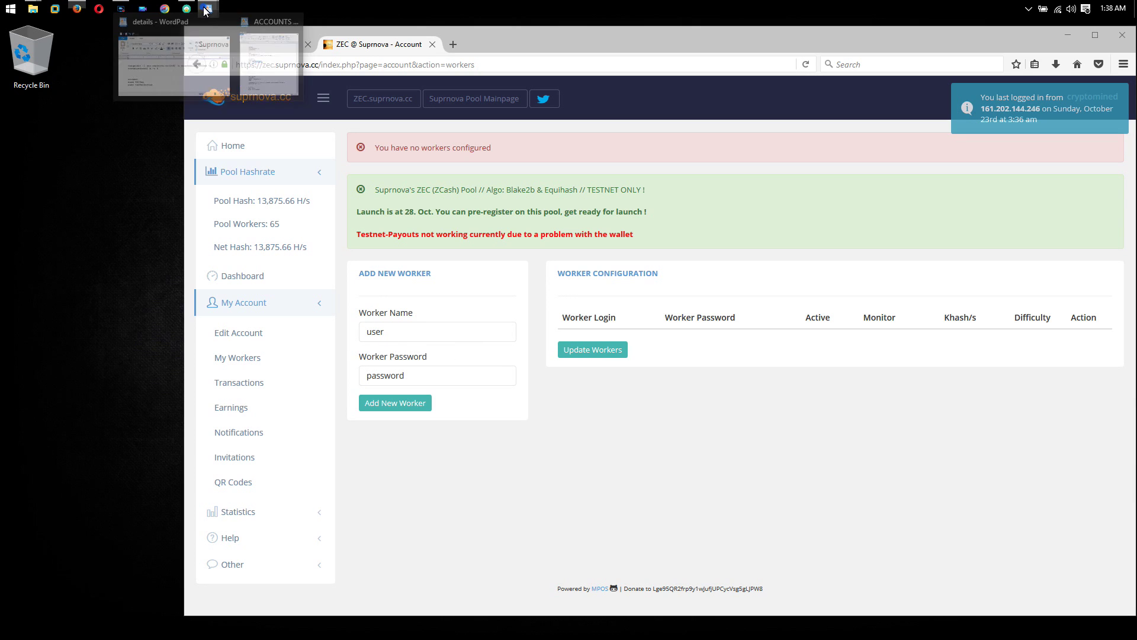
pyautogui.click(186, 77)
pyautogui.doubleClick(92, 567)
pyautogui.hotkey('ctrl', 'c')
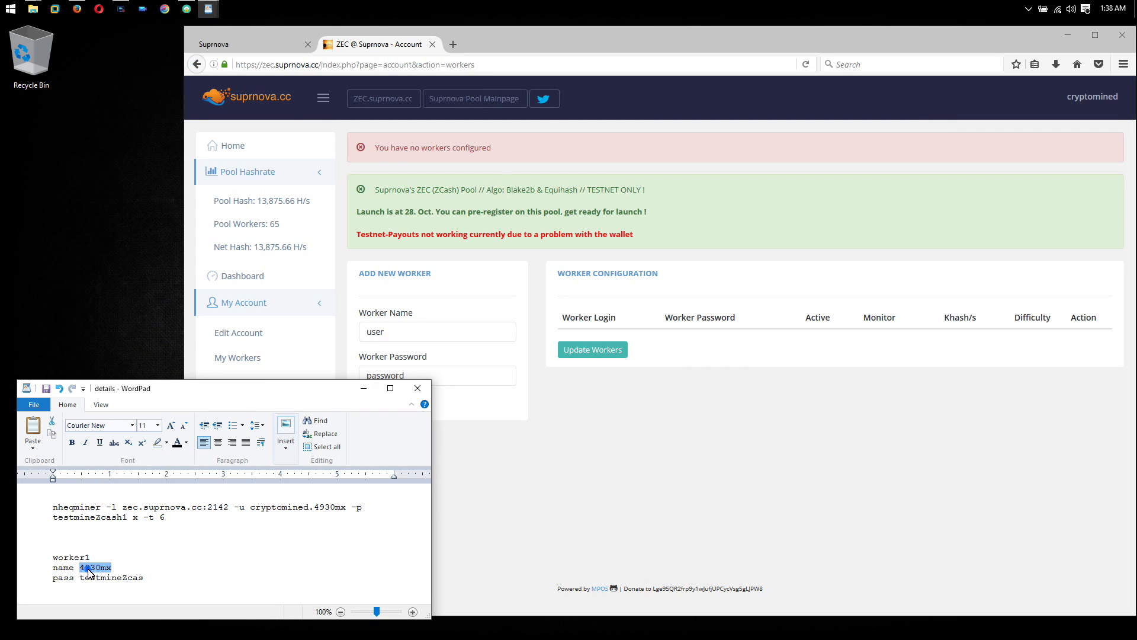
pyautogui.click(409, 332)
pyautogui.doubleClick(409, 331)
pyautogui.hotkey('ctrl', 'v')
# - Copy the worker password from the details document into the Worker Password field and add the new worker
pyautogui.click(123, 584)
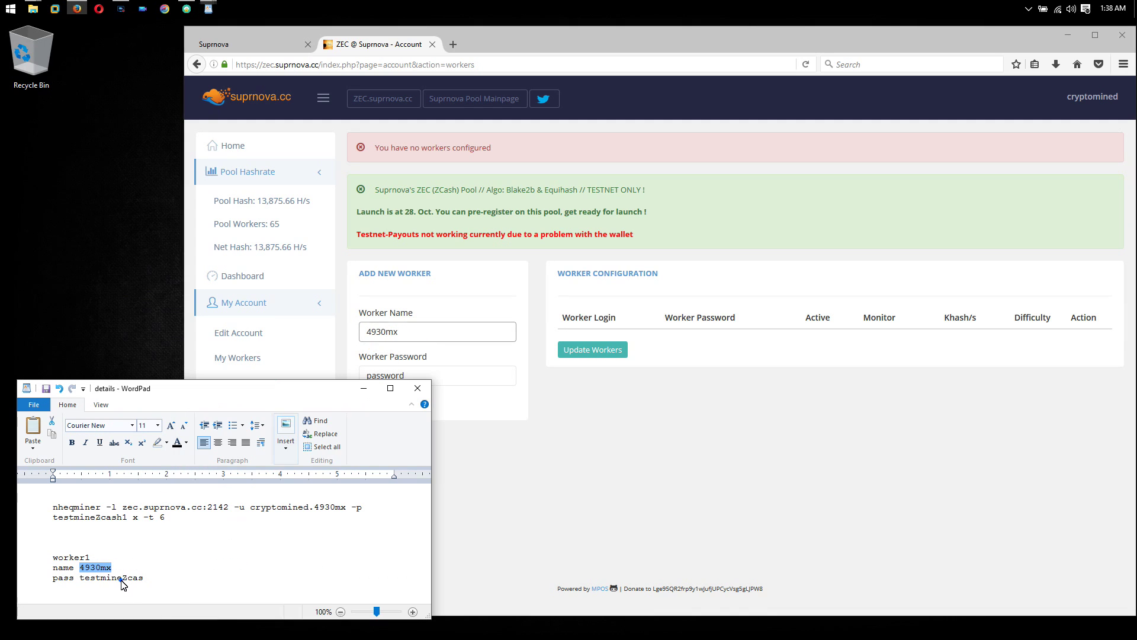
pyautogui.doubleClick(118, 579)
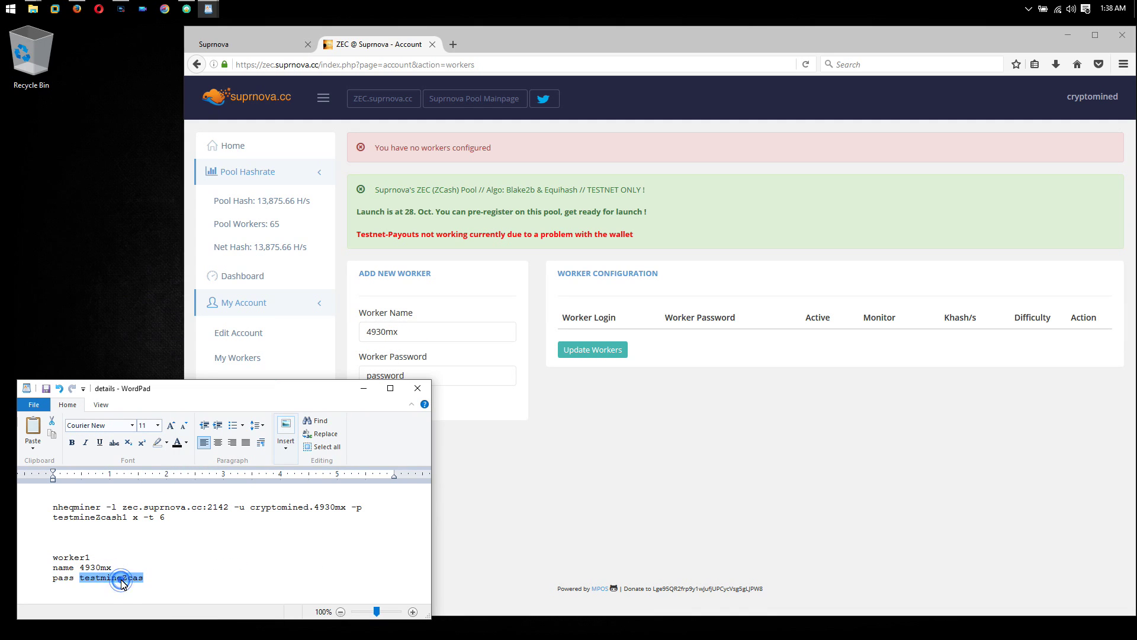
pyautogui.click(450, 376)
pyautogui.doubleClick(450, 377)
pyautogui.hotkey('ctrl', 'v')
pyautogui.click(414, 437)
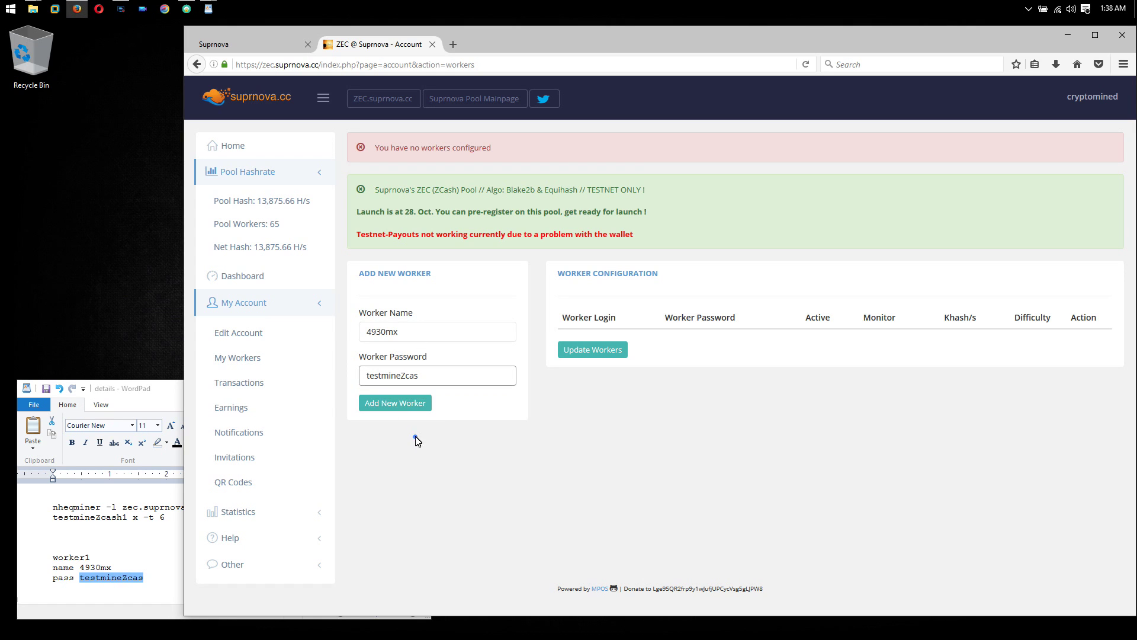
pyautogui.click(405, 400)
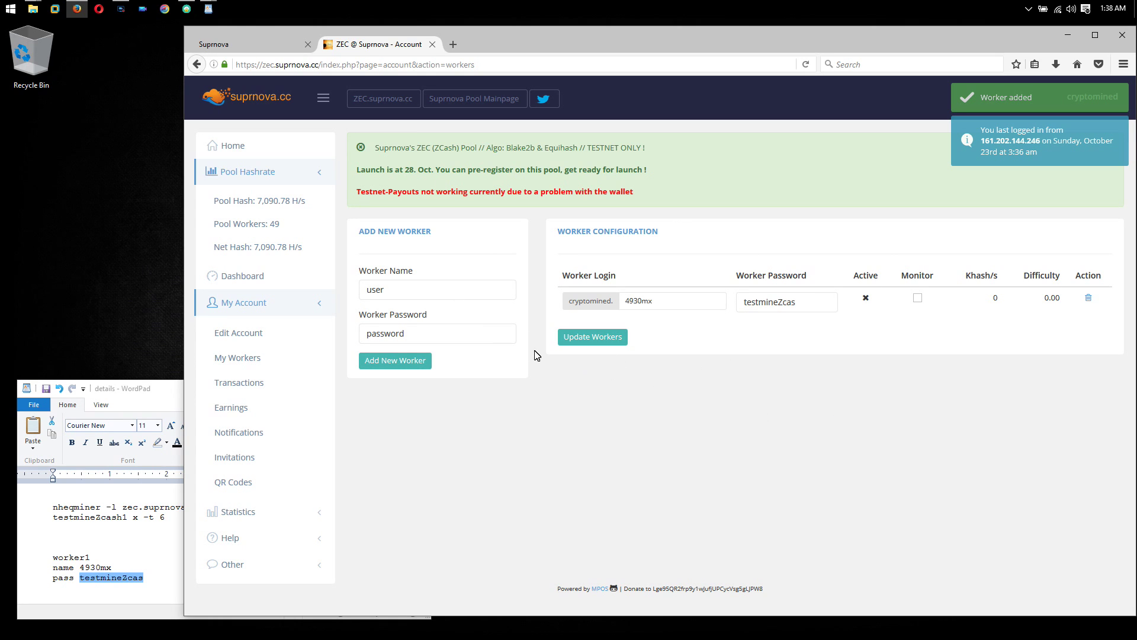
# - Open the Getting Started guide in a new tab and go to the download page for the Windows Nicehash miner with Suprnova support
pyautogui.click(254, 537)
pyautogui.scroll(-1, 250, 531)
pyautogui.rightClick(250, 530)
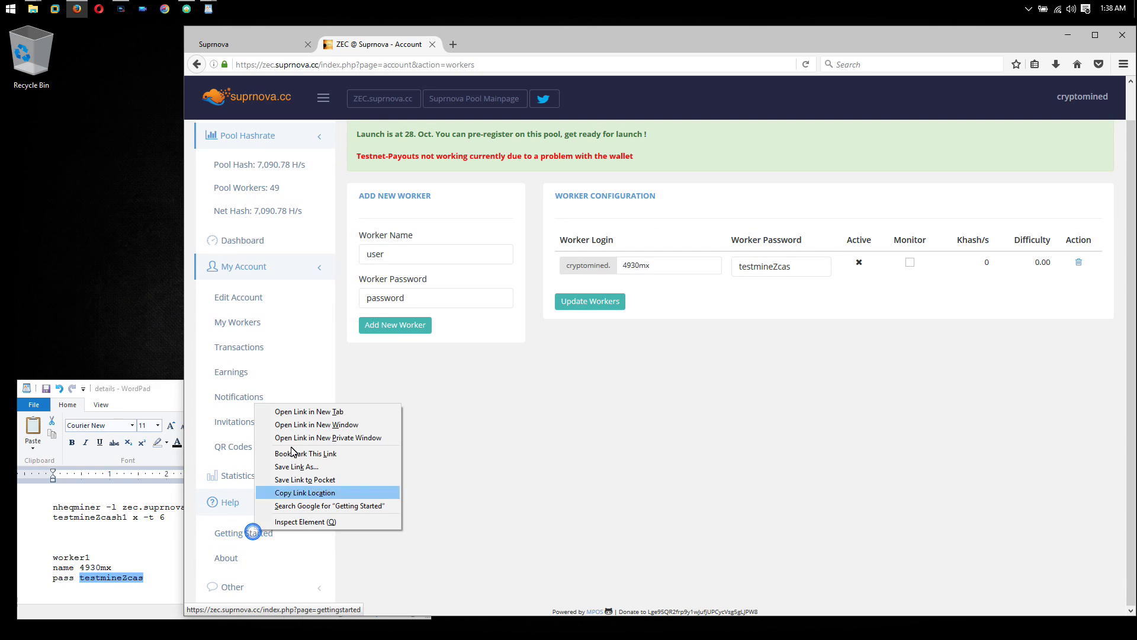
pyautogui.click(302, 420)
pyautogui.click(482, 45)
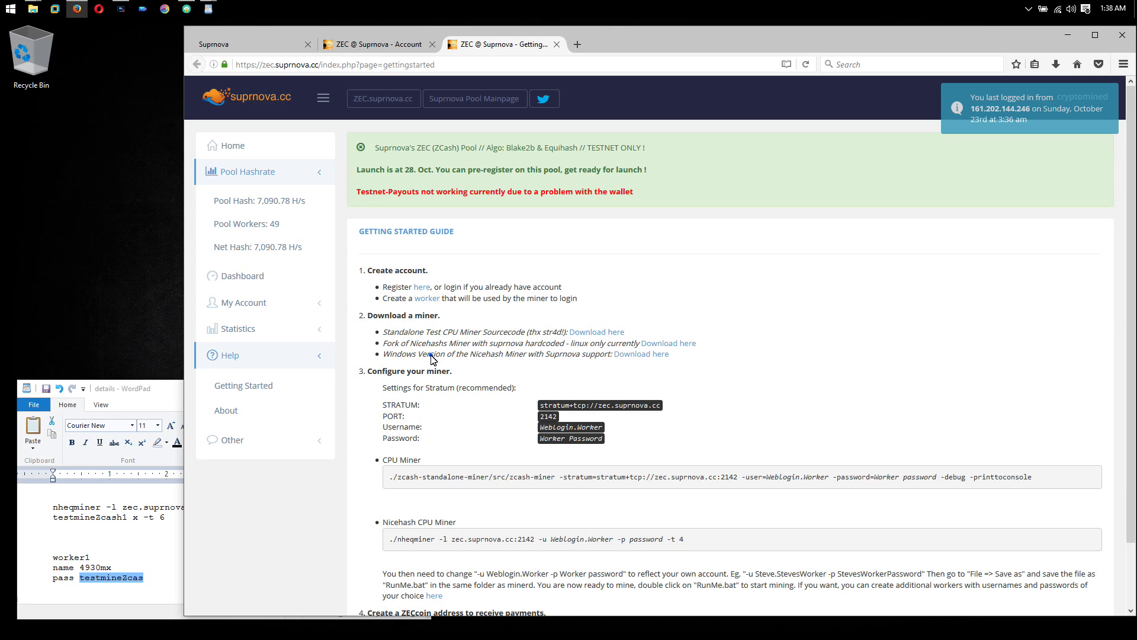
pyautogui.tripleClick(432, 359)
pyautogui.click(562, 360)
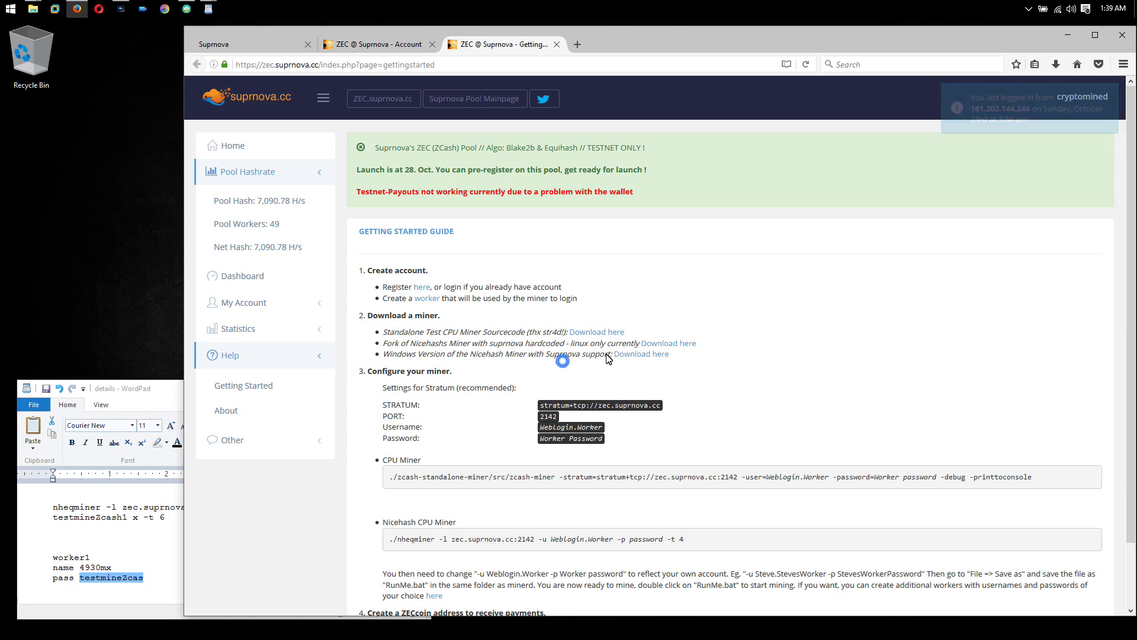
pyautogui.click(622, 355)
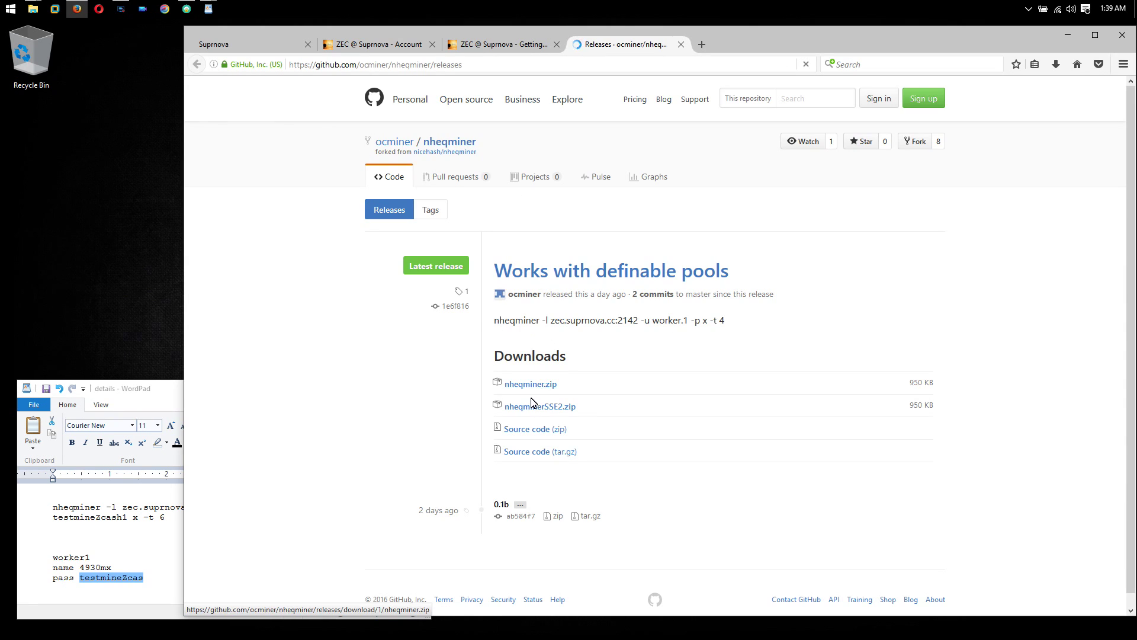
# - Download nheqminer.zip from the latest GitHub release, saving the file, and show it in its containing folder
pyautogui.click(538, 385)
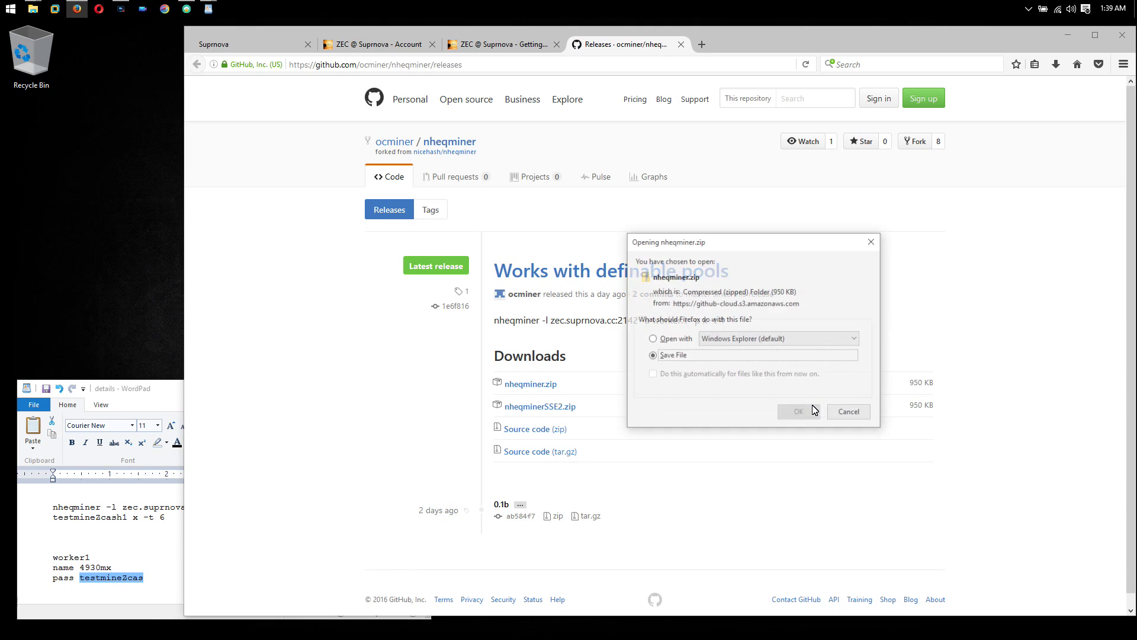
pyautogui.click(799, 413)
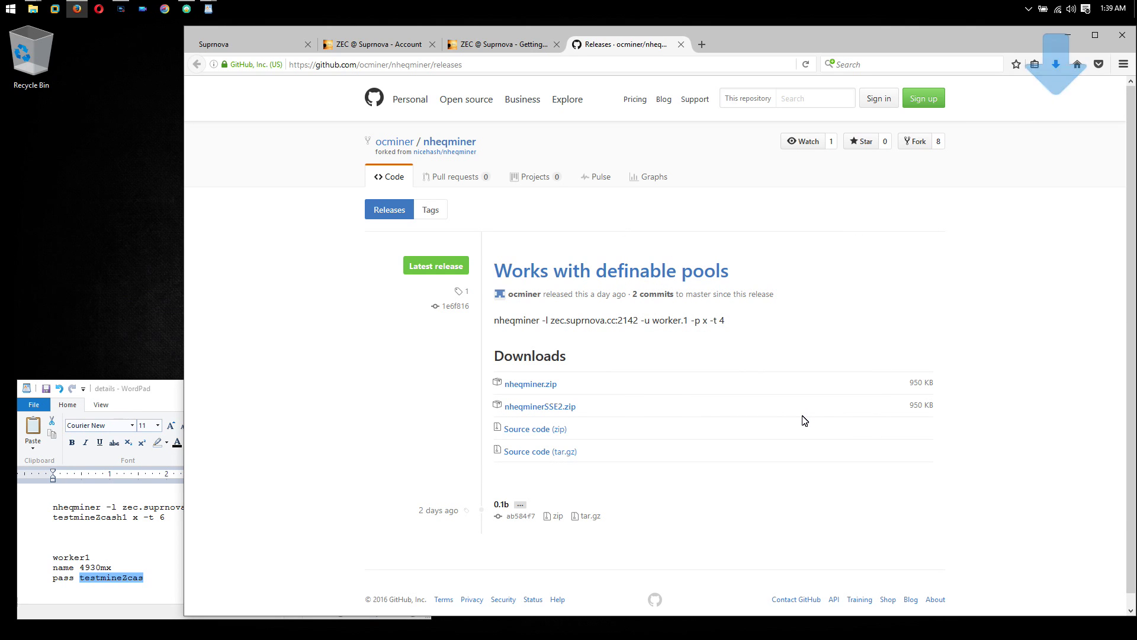
pyautogui.click(1054, 62)
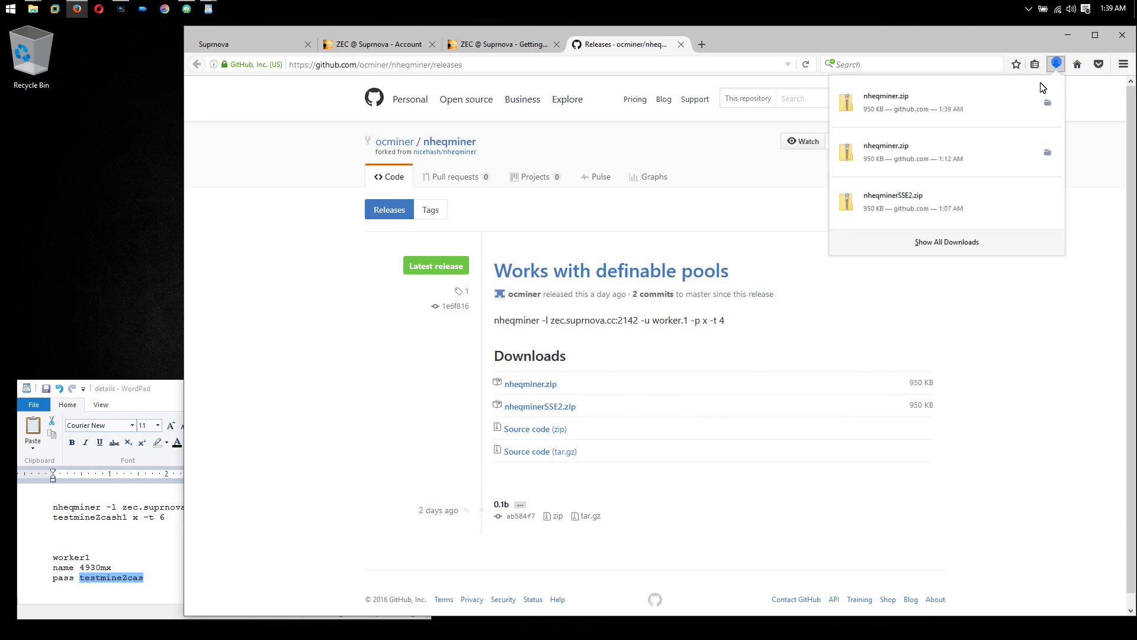
pyautogui.rightClick(1001, 101)
pyautogui.click(1018, 125)
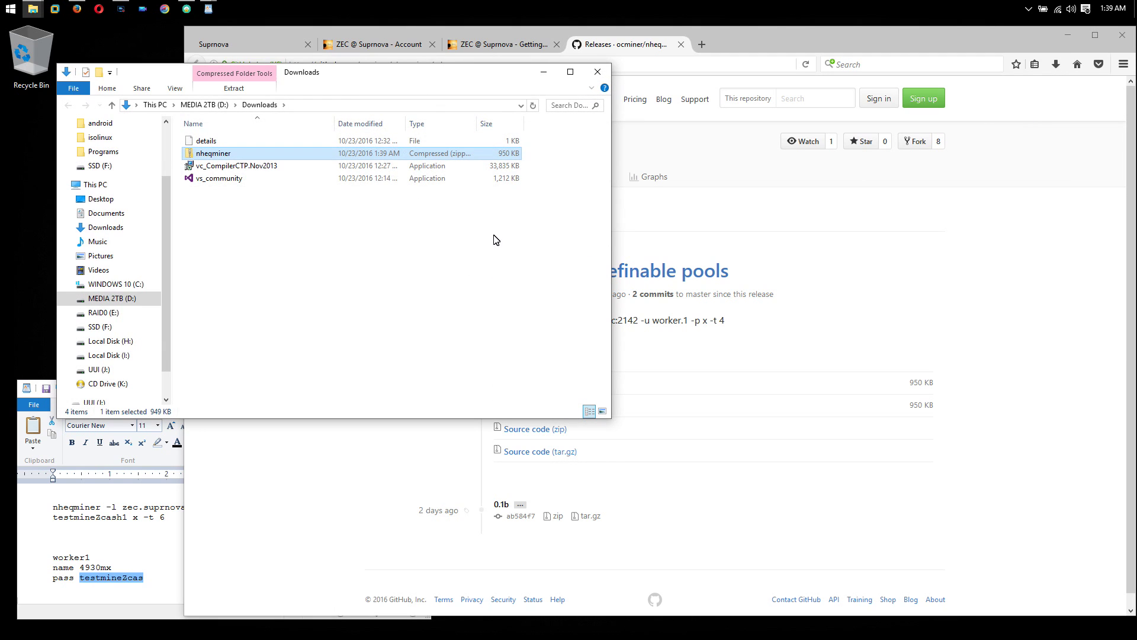
# - Extract nheqminer.zip in the Downloads folder and open the inner nheqminer folder of the extracted files
pyautogui.rightClick(212, 157)
pyautogui.click(240, 192)
pyautogui.click(675, 449)
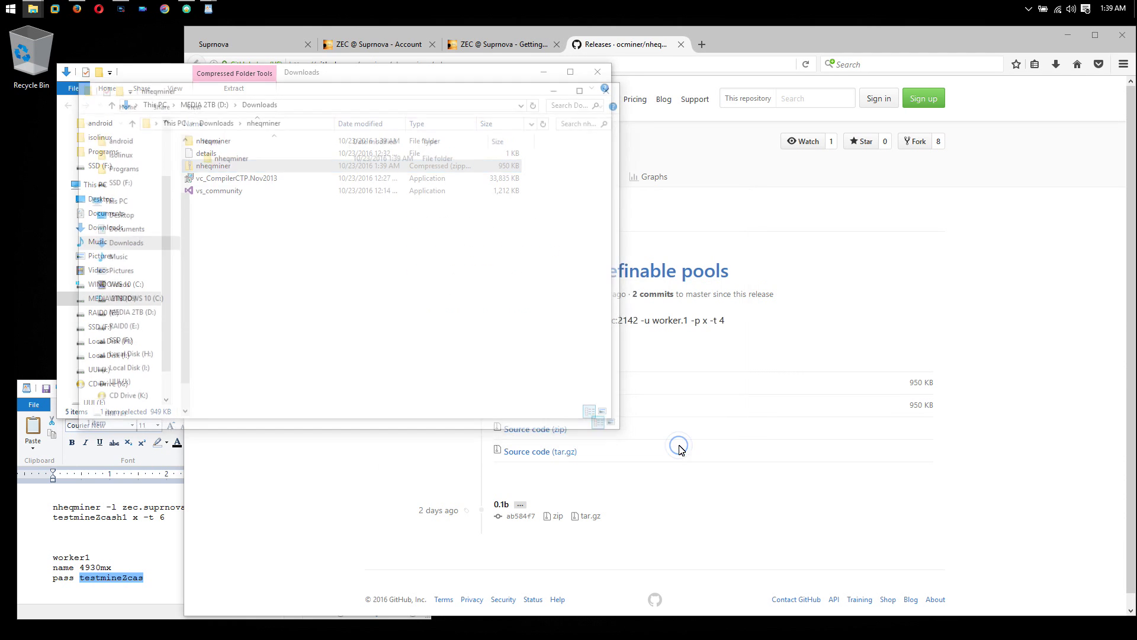
pyautogui.click(296, 72)
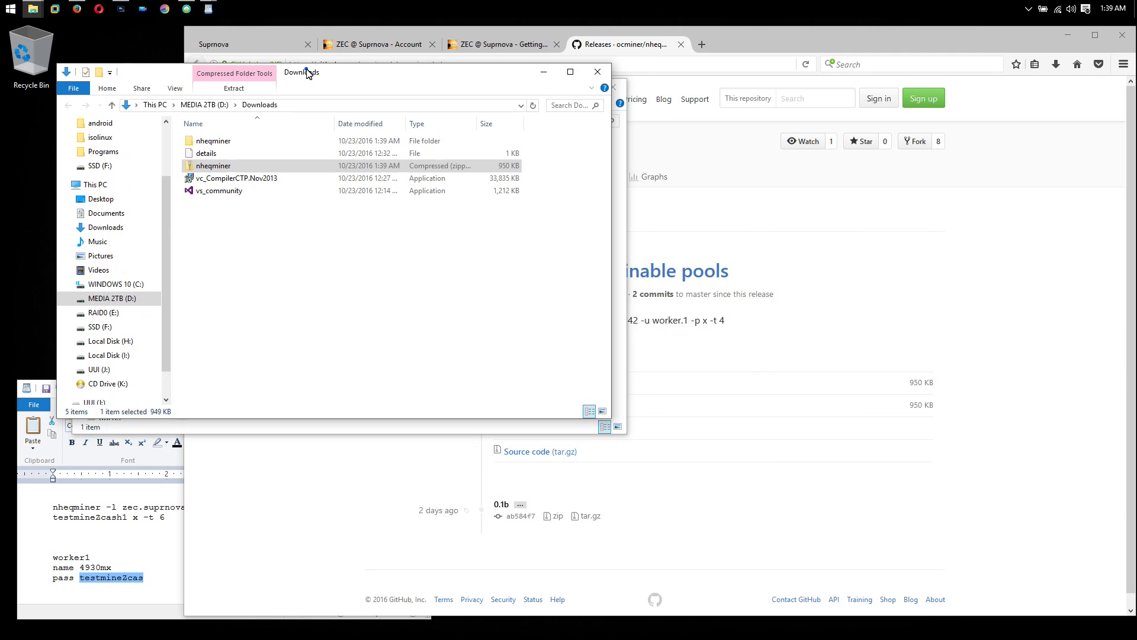
pyautogui.click(598, 72)
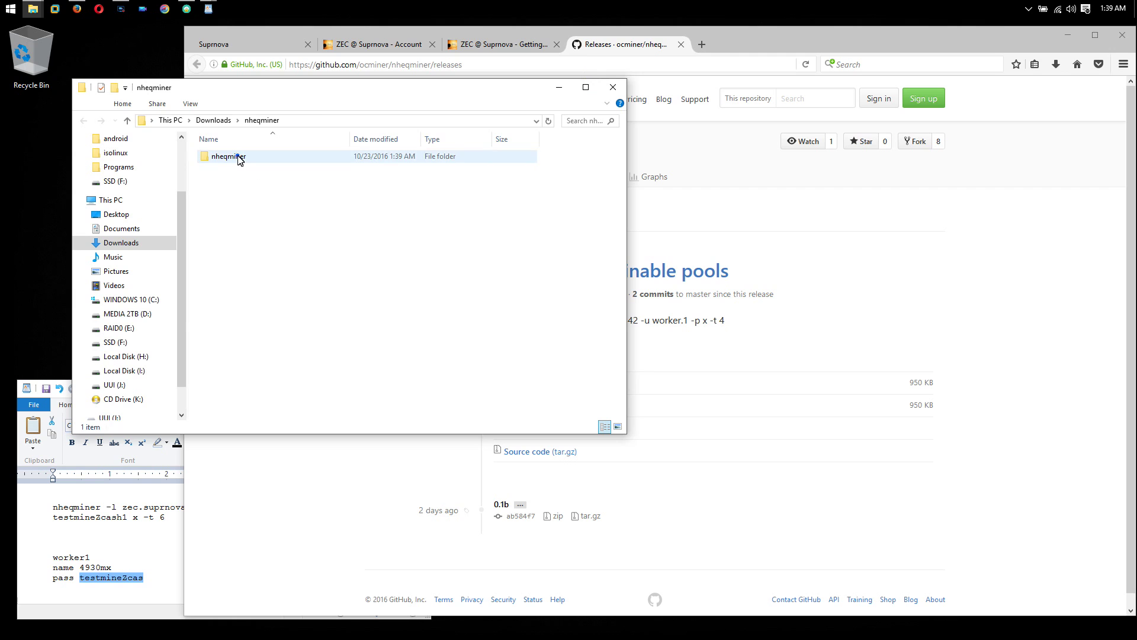
pyautogui.doubleClick(231, 156)
# - Move and narrow the nheqminer folder window, and open a command window in that folder
pyautogui.moveTo(294, 91); pyautogui.dragTo(243, 47)
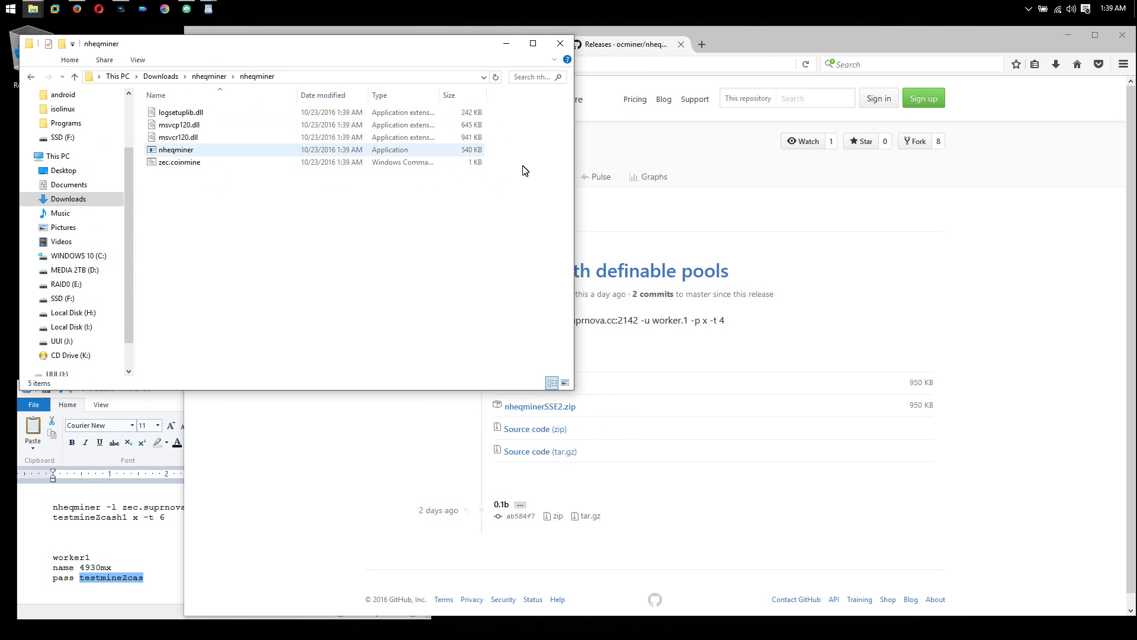
pyautogui.moveTo(575, 171); pyautogui.dragTo(432, 174)
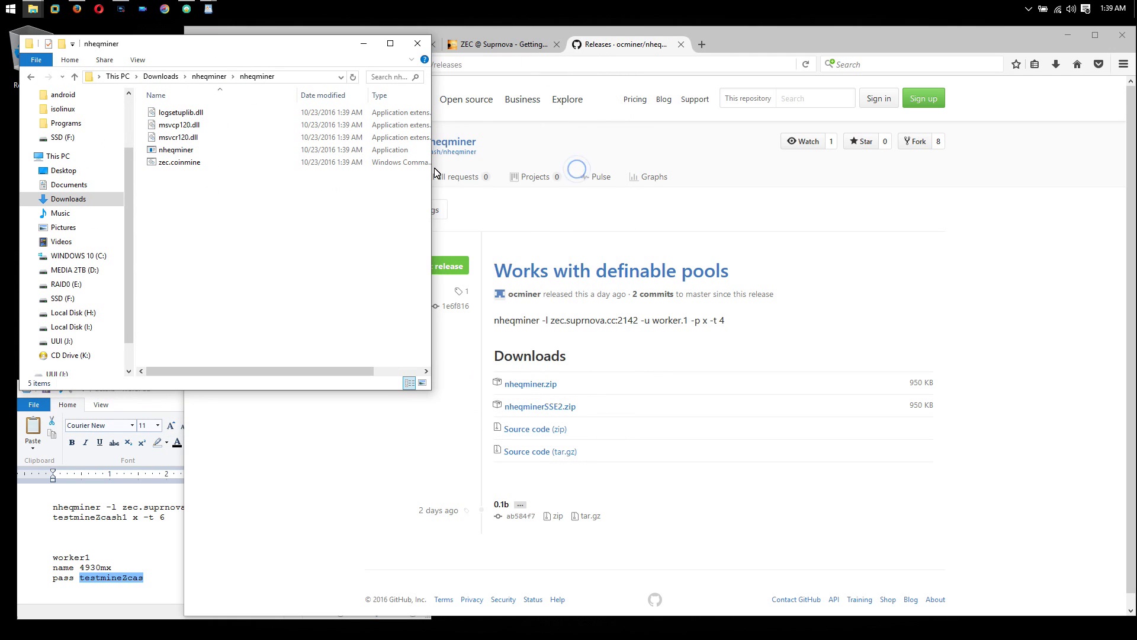
pyautogui.rightClick(210, 243)
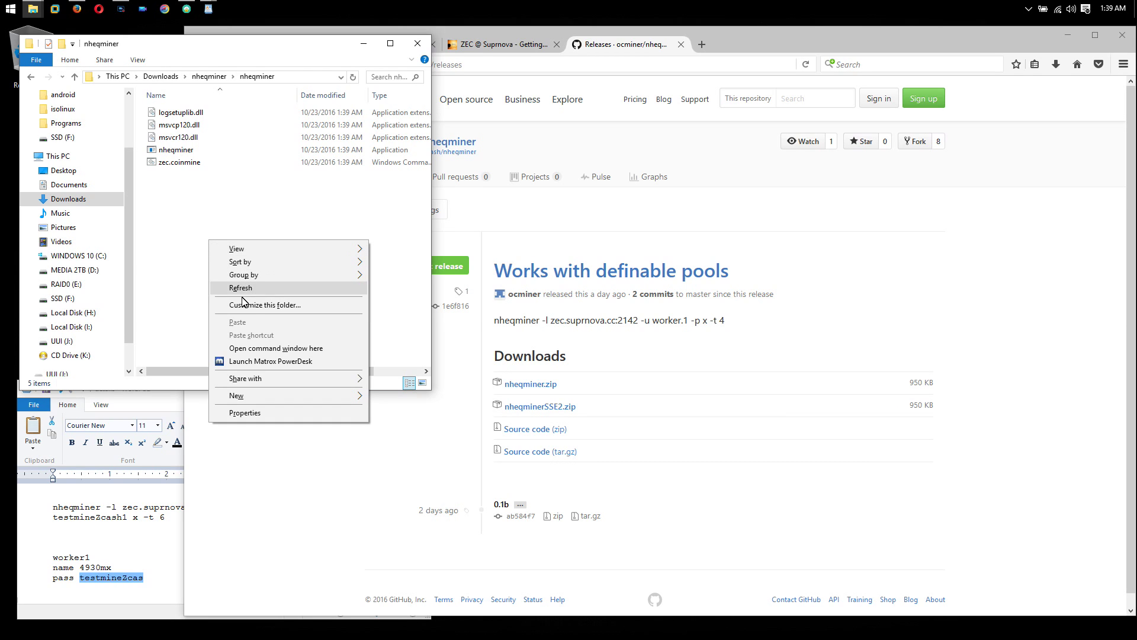
pyautogui.click(255, 349)
pyautogui.moveTo(329, 142); pyautogui.dragTo(230, 41)
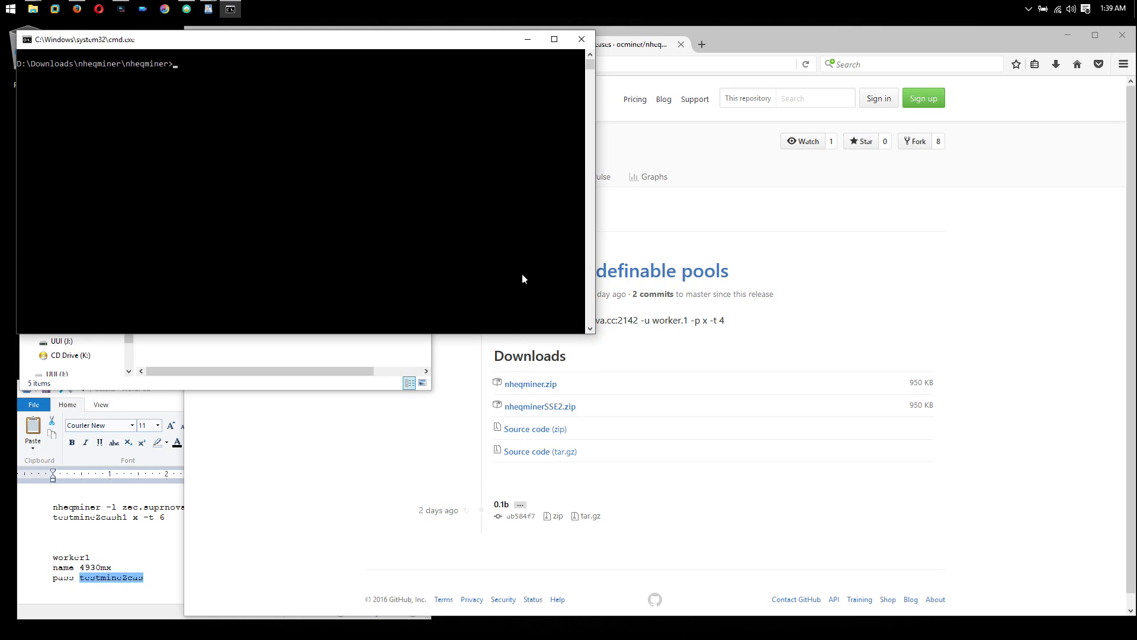
# - Copy the sample command "nheqminer -l zec.suprnova.cc:2142 -u worker.1 -p x -t 4" from the GitHub release page into the WordPad details document, below the existing command
pyautogui.click(835, 324)
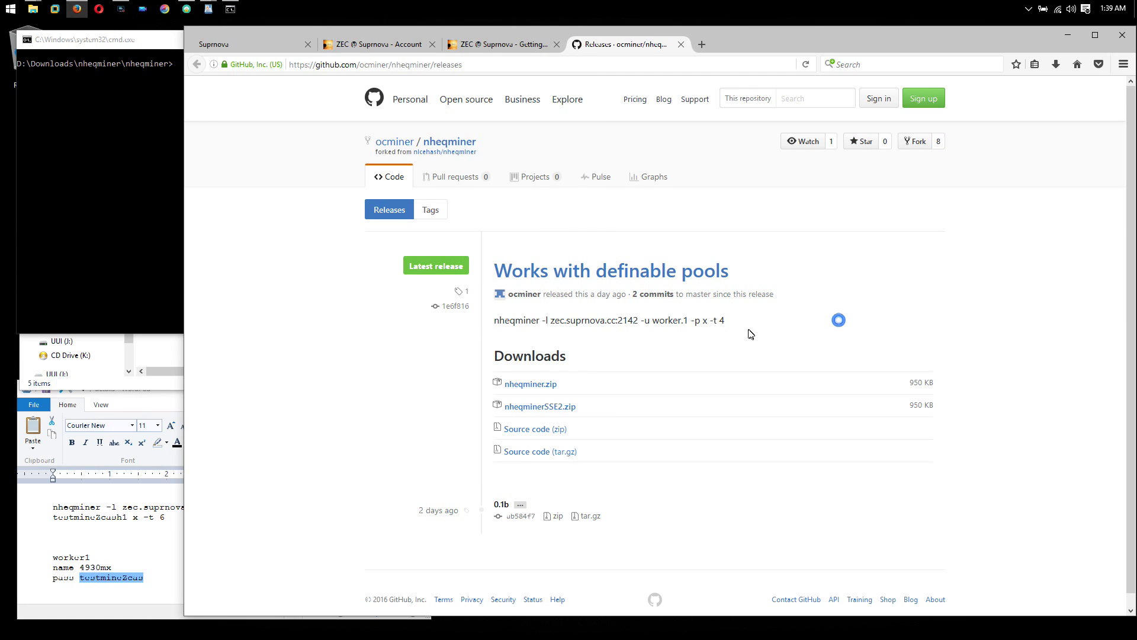
pyautogui.tripleClick(491, 327)
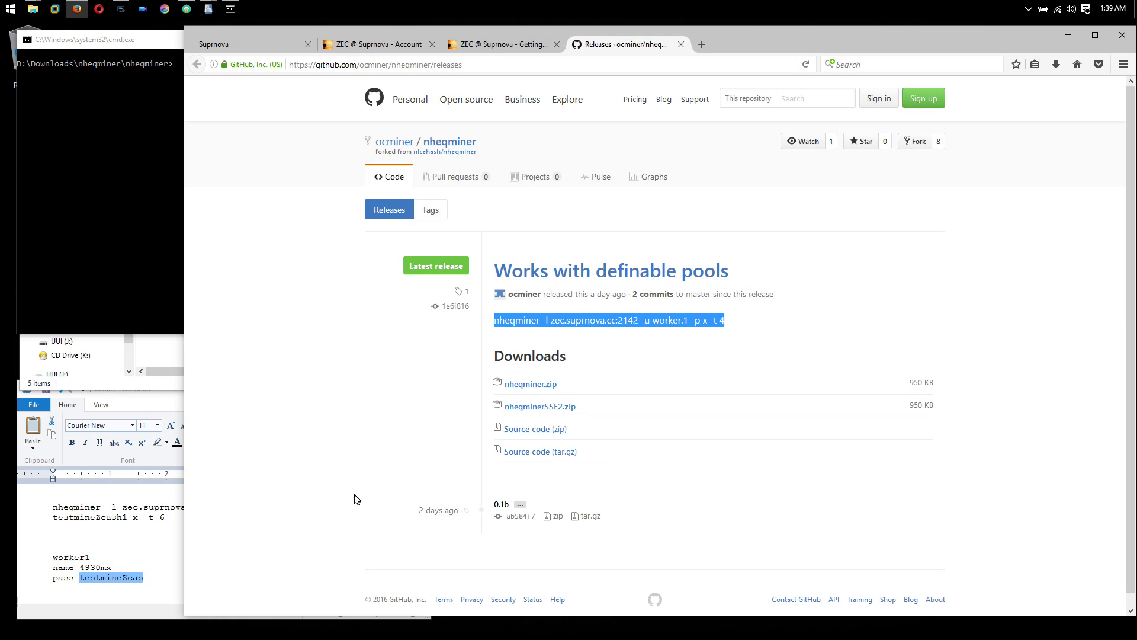
pyautogui.rightClick(616, 331)
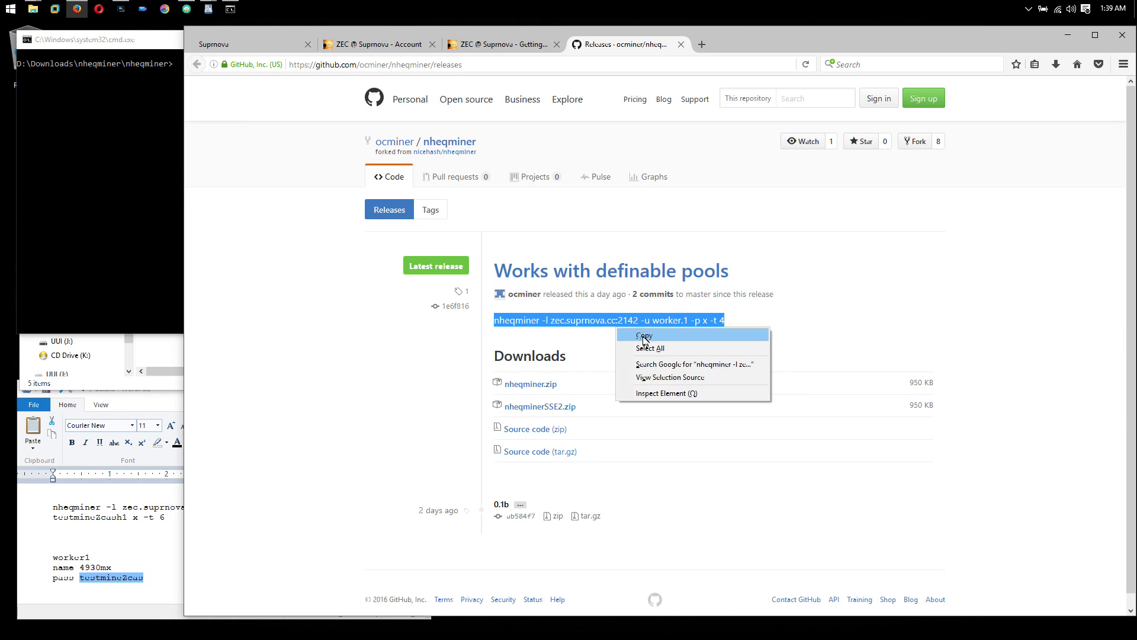
pyautogui.click(643, 336)
pyautogui.click(162, 541)
pyautogui.click(195, 523)
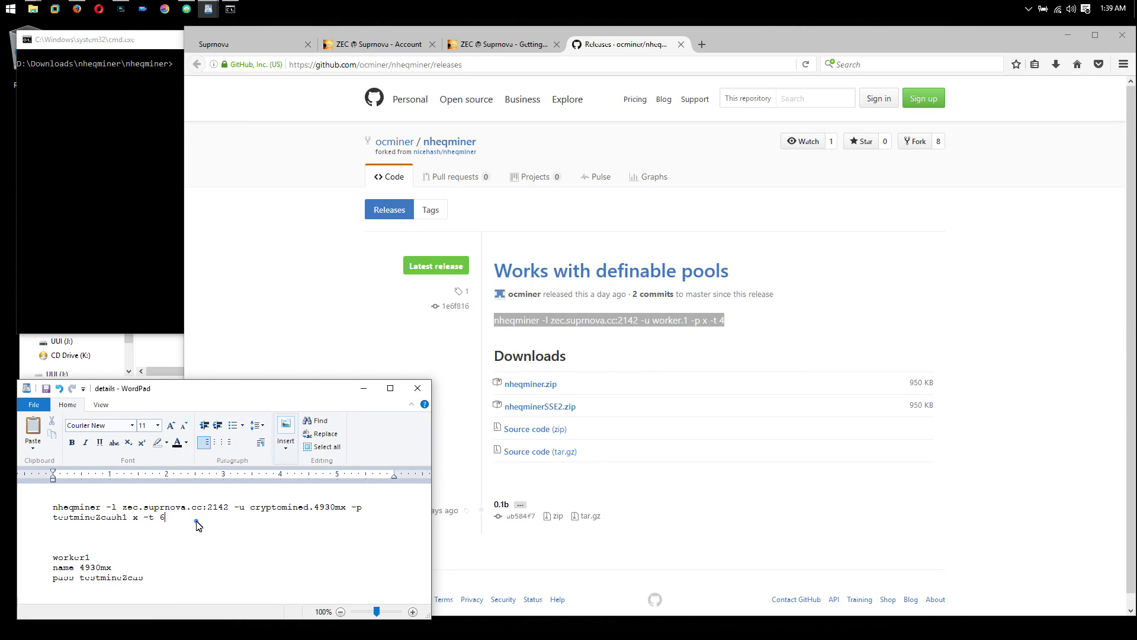
pyautogui.press('Return')
pyautogui.press('Return')
pyautogui.rightClick(182, 536)
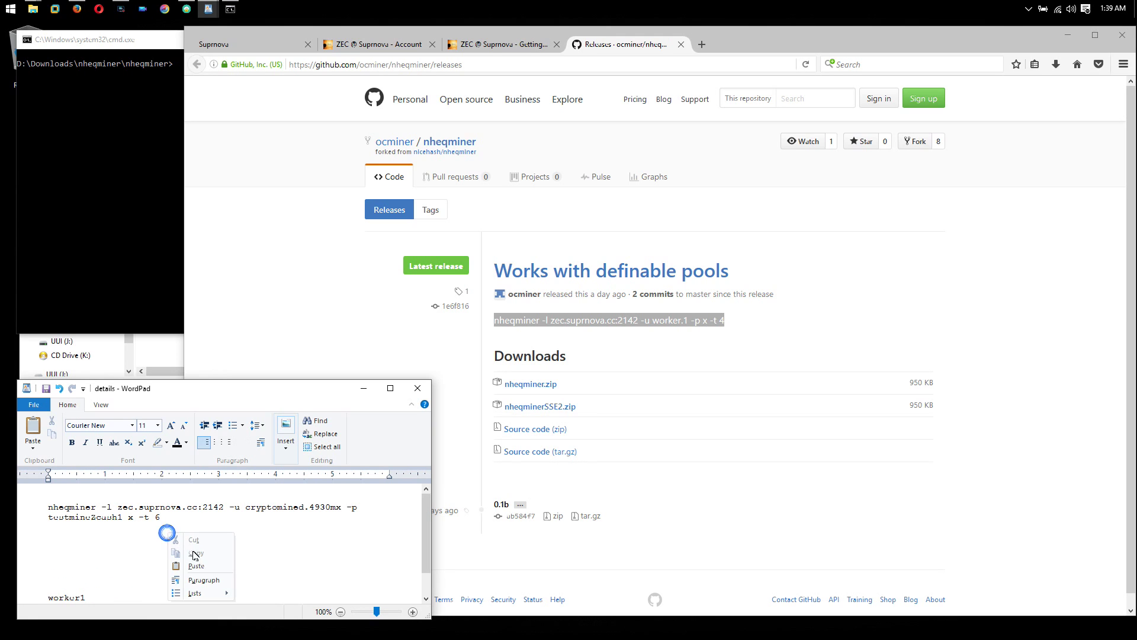
pyautogui.click(198, 562)
pyautogui.scroll(-1, 196, 541)
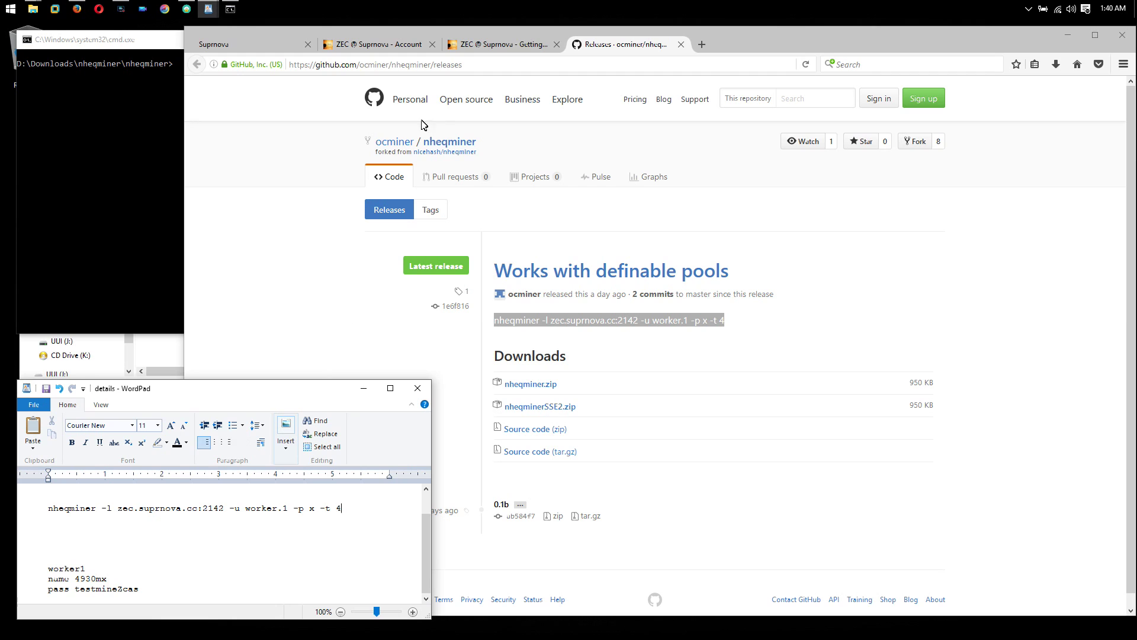
# - Copy the account login prefix from the Suprnova worker configuration and replace "worker" with it in the pasted WordPad command
pyautogui.click(483, 48)
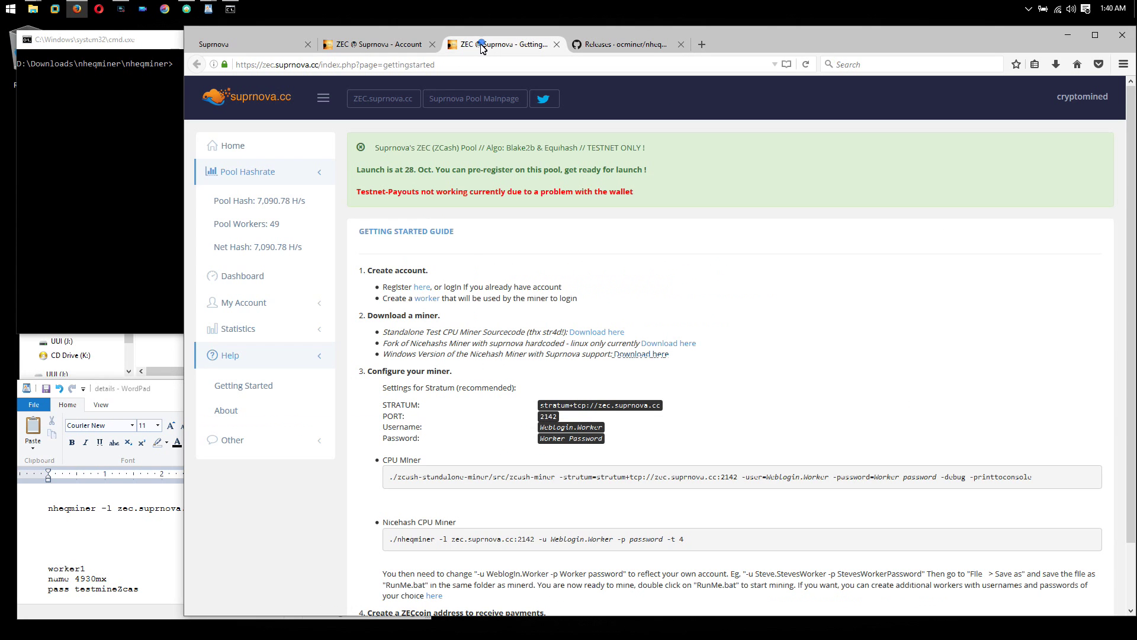
pyautogui.click(375, 43)
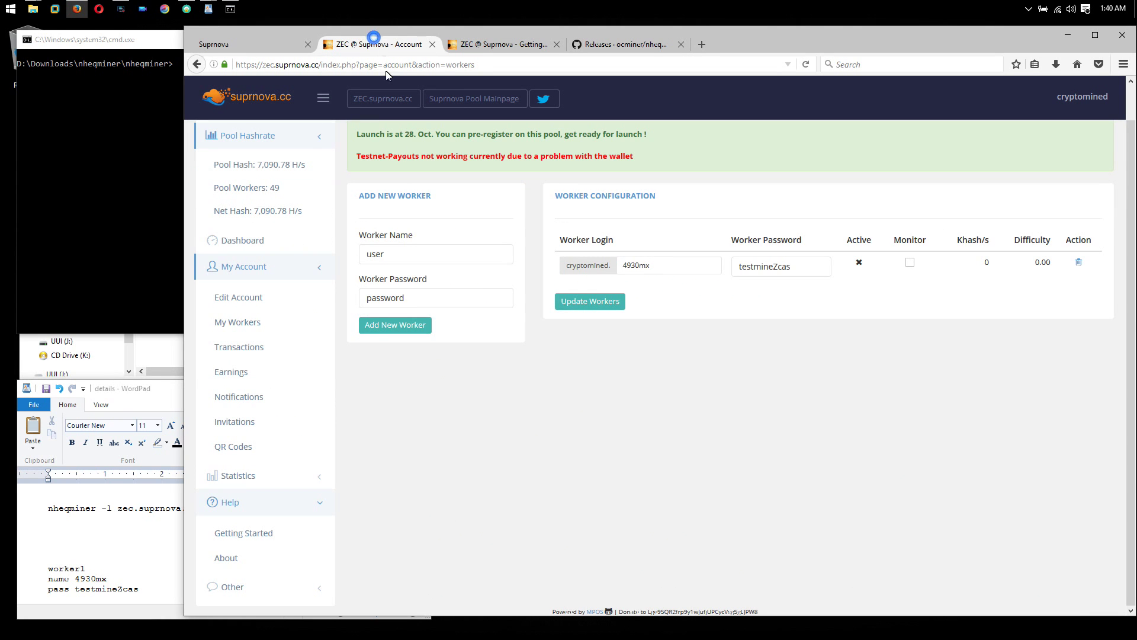
pyautogui.doubleClick(574, 267)
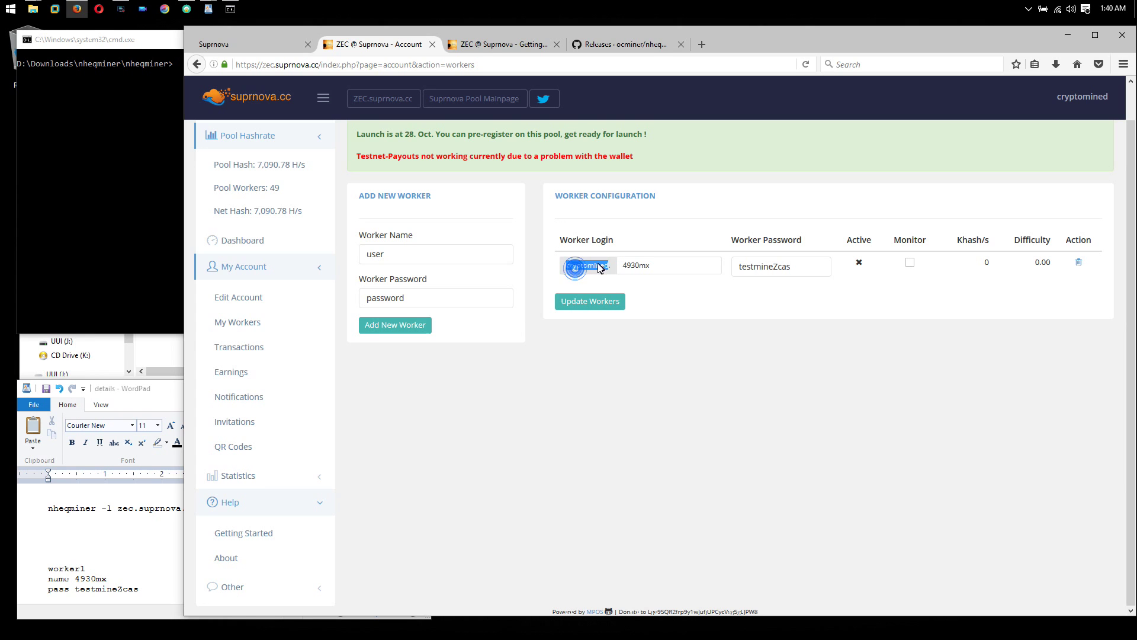
pyautogui.rightClick(577, 267)
pyautogui.click(592, 281)
pyautogui.click(124, 526)
pyautogui.doubleClick(256, 508)
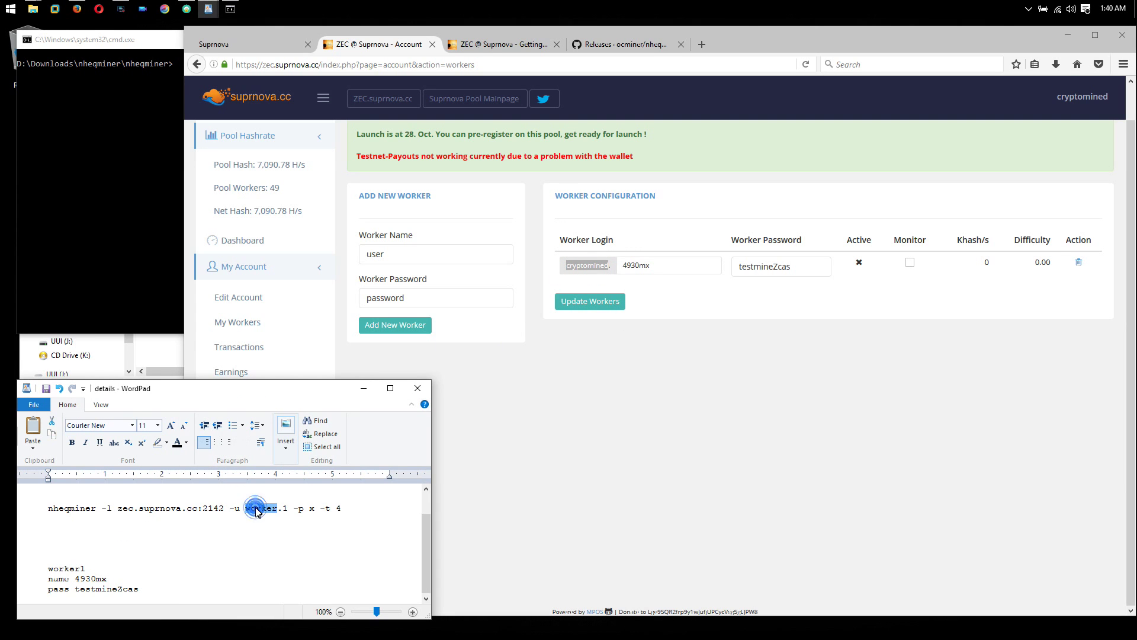
pyautogui.rightClick(257, 509)
pyautogui.click(282, 539)
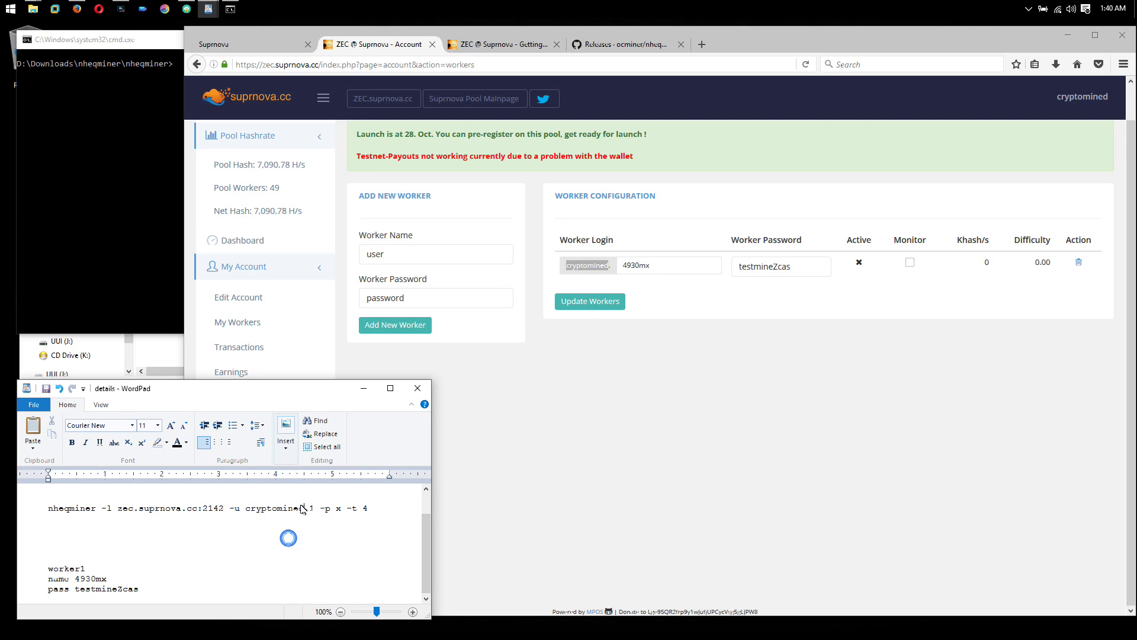
# - Copy the worker name 4930mx from the Suprnova worker configuration and replace the "1" after the account login in the WordPad command
pyautogui.click(656, 271)
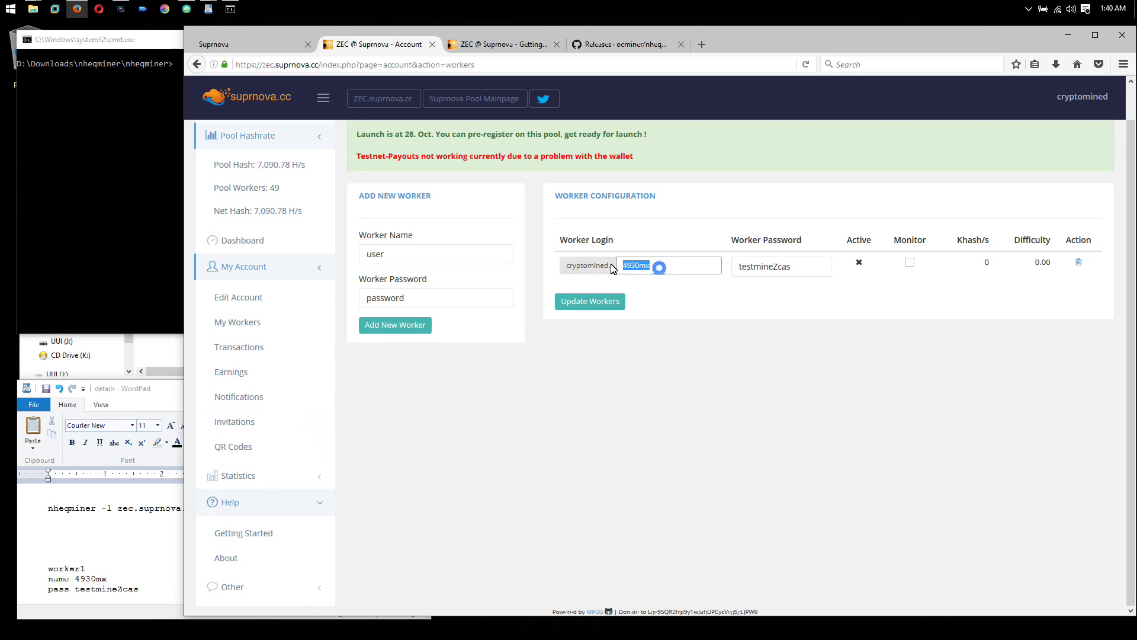
pyautogui.doubleClick(642, 265)
pyautogui.rightClick(641, 267)
pyautogui.click(662, 304)
pyautogui.click(150, 542)
pyautogui.click(312, 508)
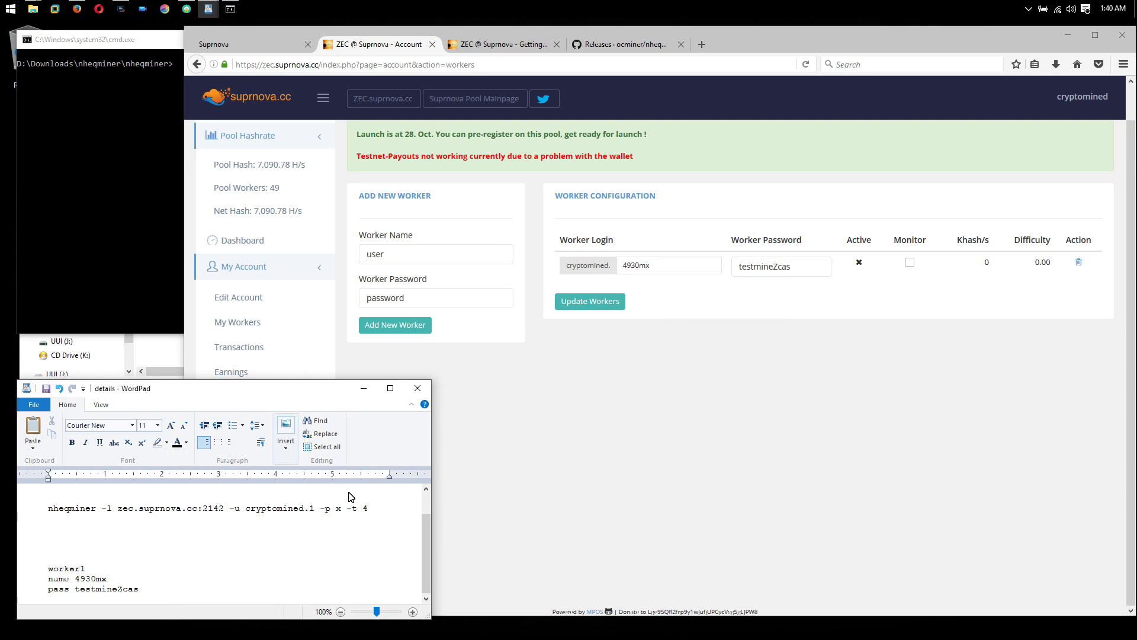
pyautogui.press('BackSpace')
pyautogui.hotkey('ctrl', 'v')
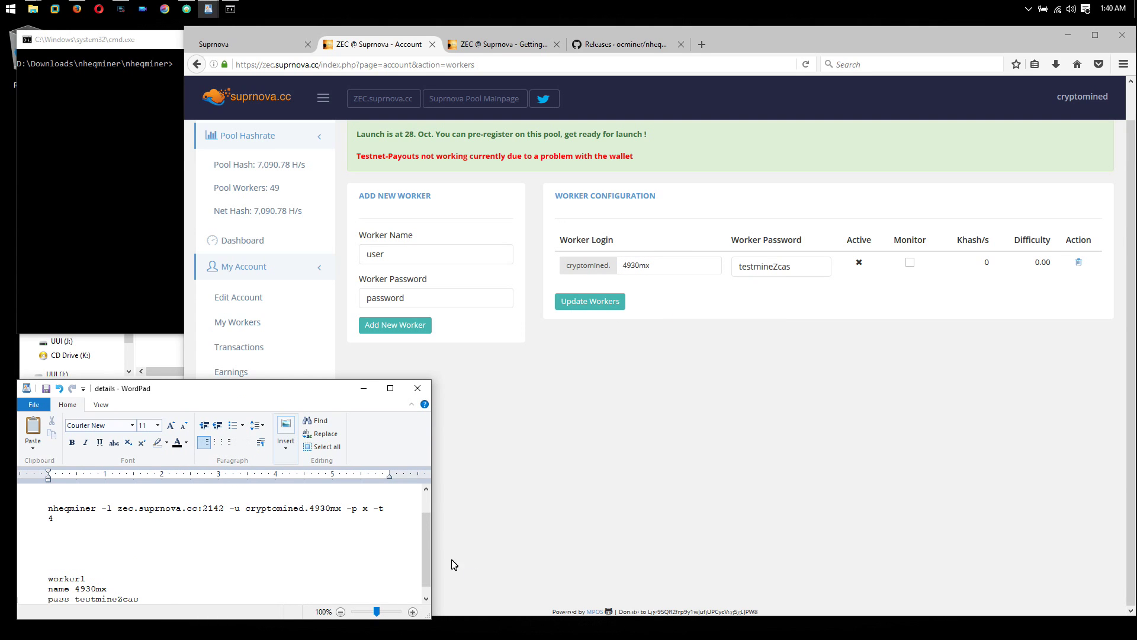
# - Copy the worker password from Suprnova into the WordPad command after -p and set the thread count to 6
pyautogui.click(362, 509)
pyautogui.doubleClick(797, 270)
pyautogui.rightClick(763, 271)
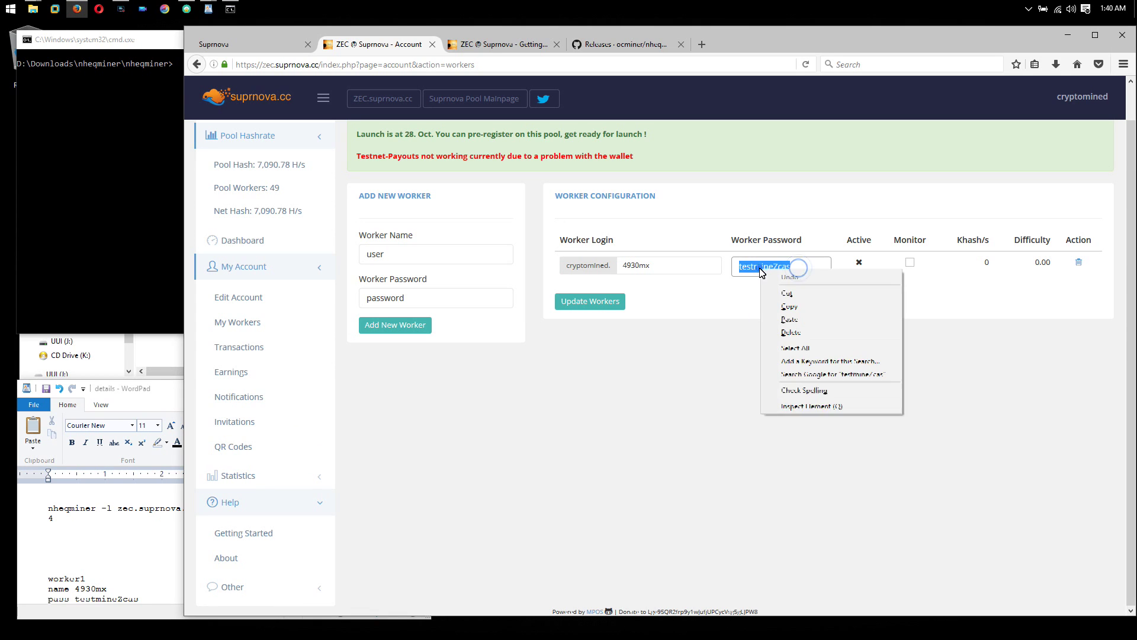
pyautogui.click(792, 307)
pyautogui.click(121, 593)
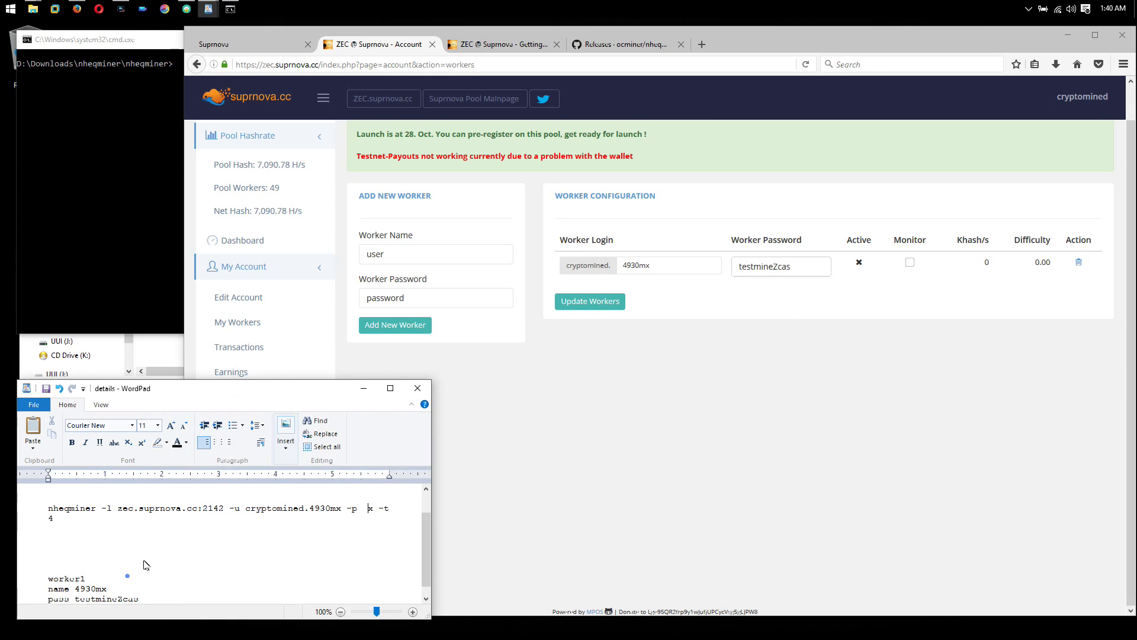
pyautogui.rightClick(363, 510)
pyautogui.click(386, 545)
pyautogui.press('BackSpace')
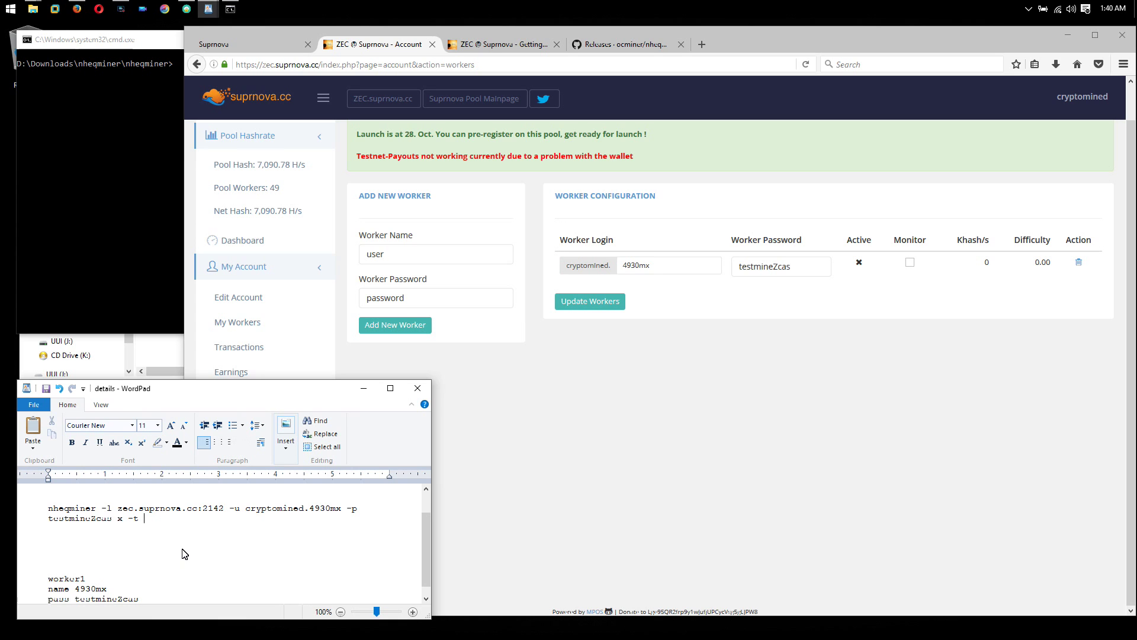
pyautogui.write('6')
# - Open the Linux miner fork's GitHub page from the Getting Started guide and highlight the README note on the recommended thread count
pyautogui.click(500, 36)
pyautogui.click(501, 41)
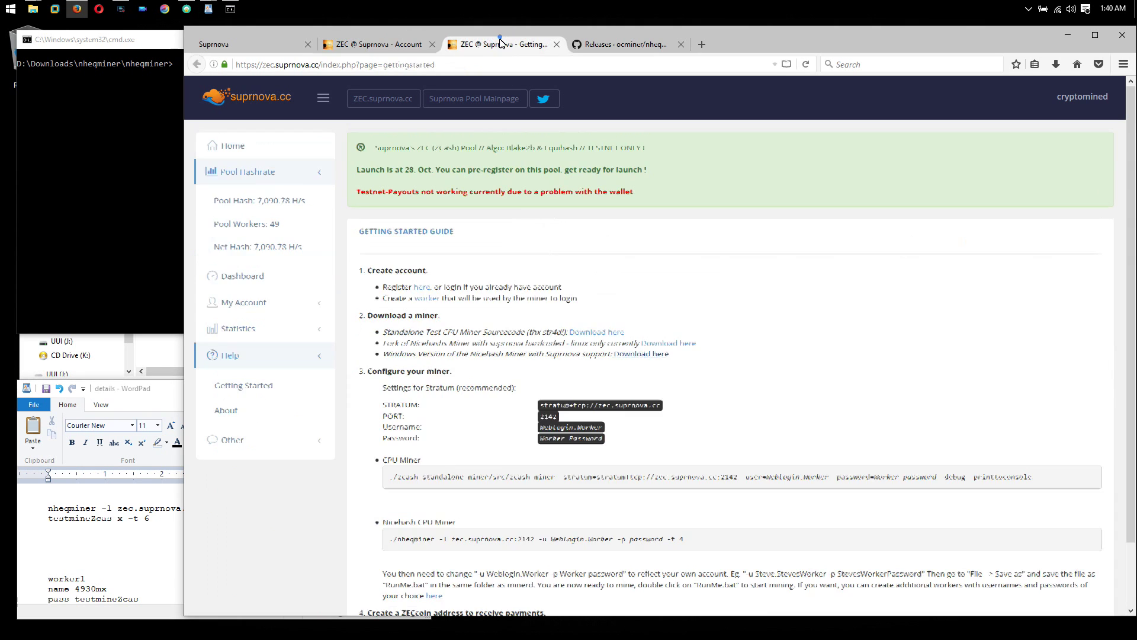
pyautogui.click(652, 343)
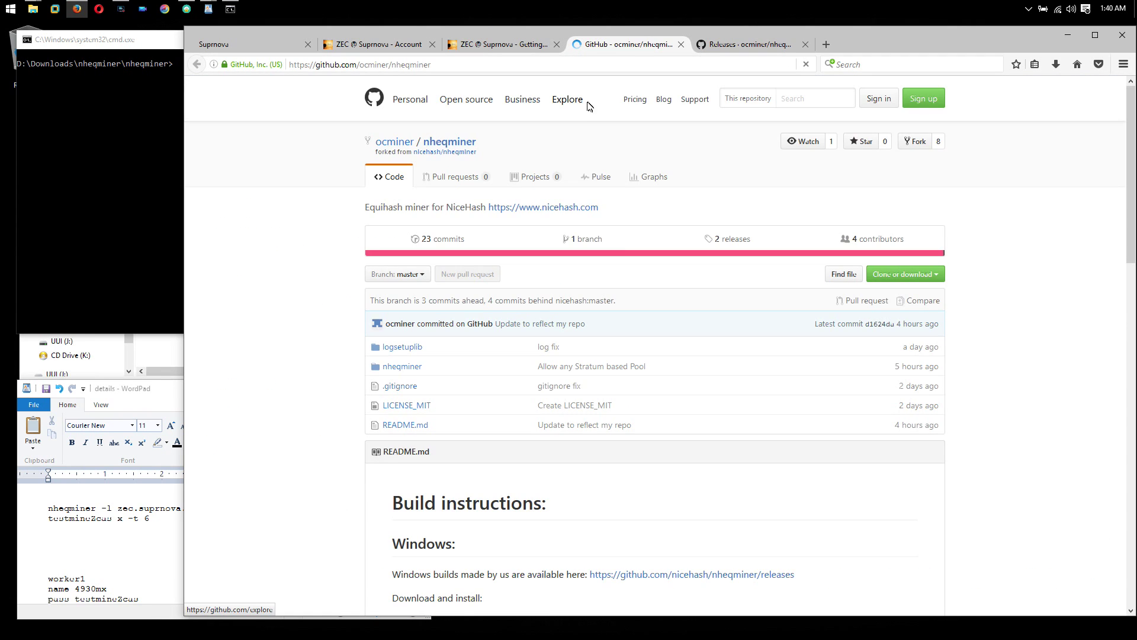
pyautogui.scroll(-10, 375, 363)
pyautogui.scroll(-5, 356, 392)
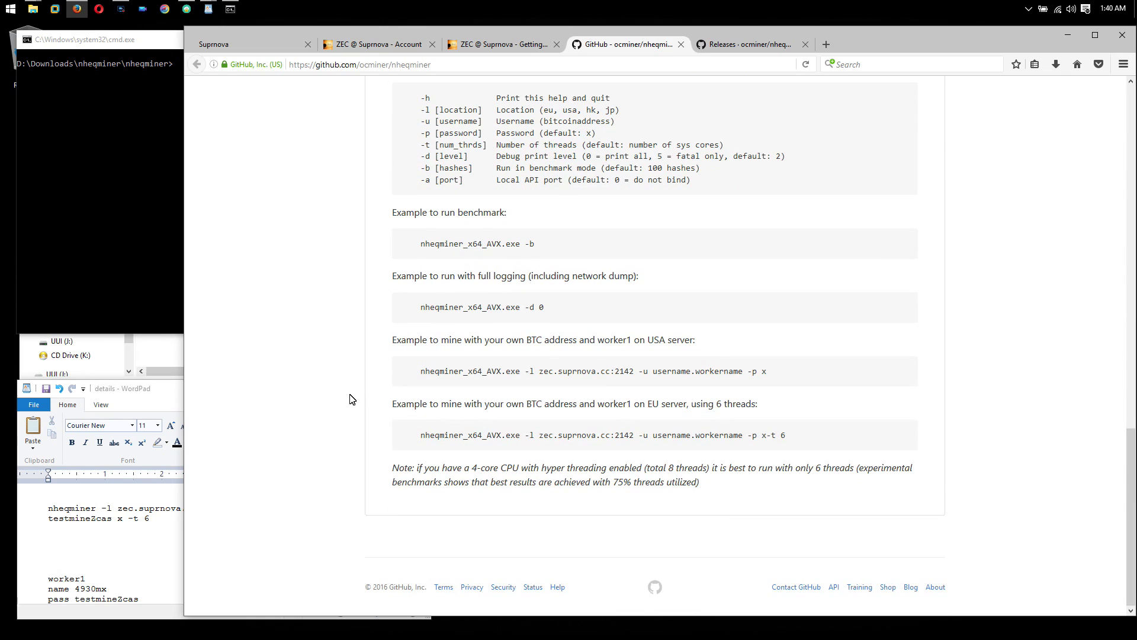
pyautogui.moveTo(391, 468); pyautogui.dragTo(886, 486)
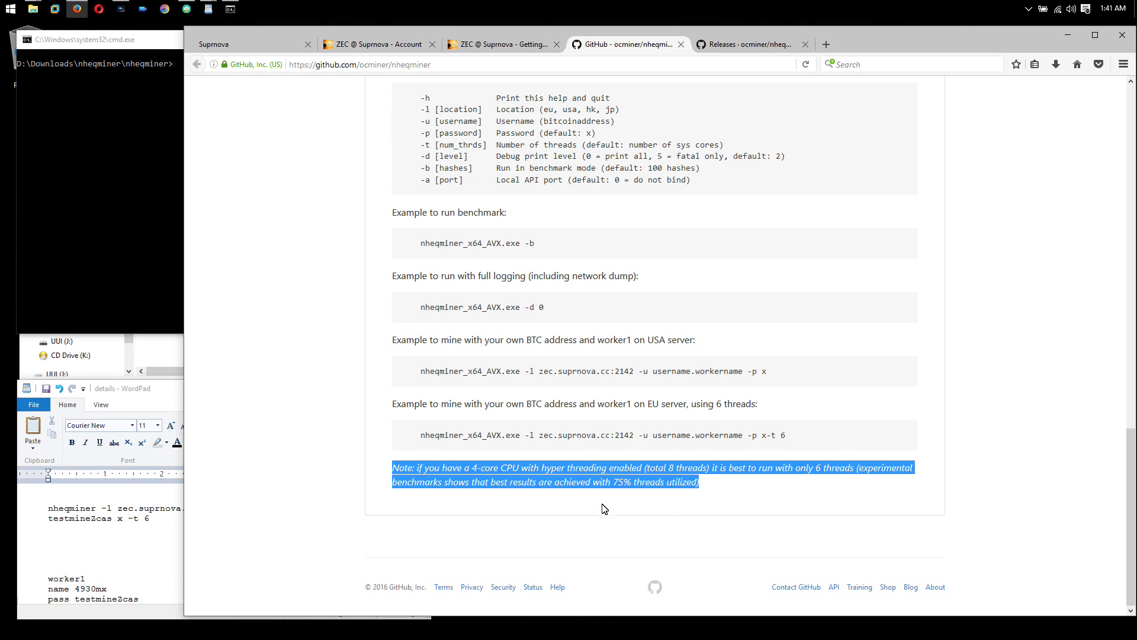
pyautogui.moveTo(722, 492); pyautogui.dragTo(394, 472)
# - Copy the finished nheqminer command, including the worker password, from the WordPad document into the command window and run it
pyautogui.click(152, 400)
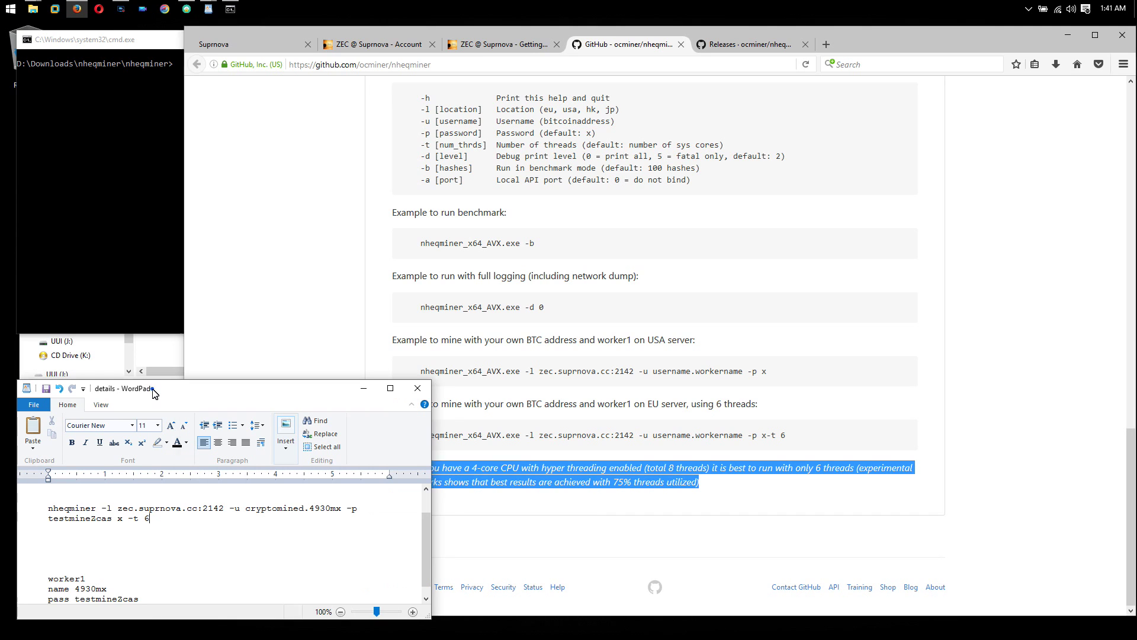
pyautogui.click(153, 519)
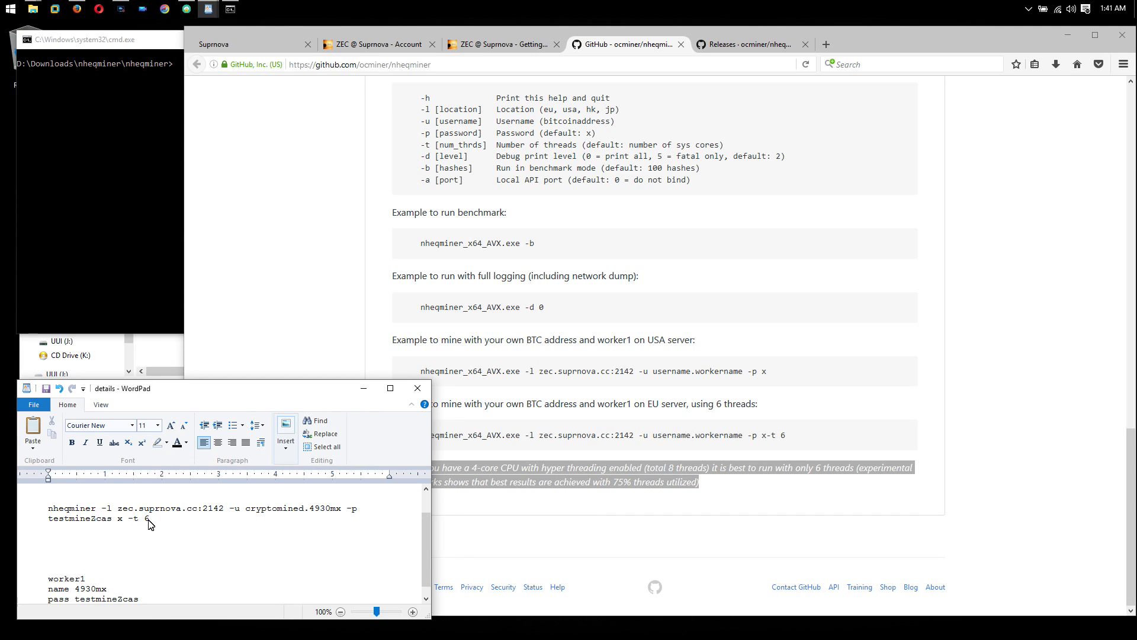
pyautogui.moveTo(152, 520); pyautogui.dragTo(77, 515)
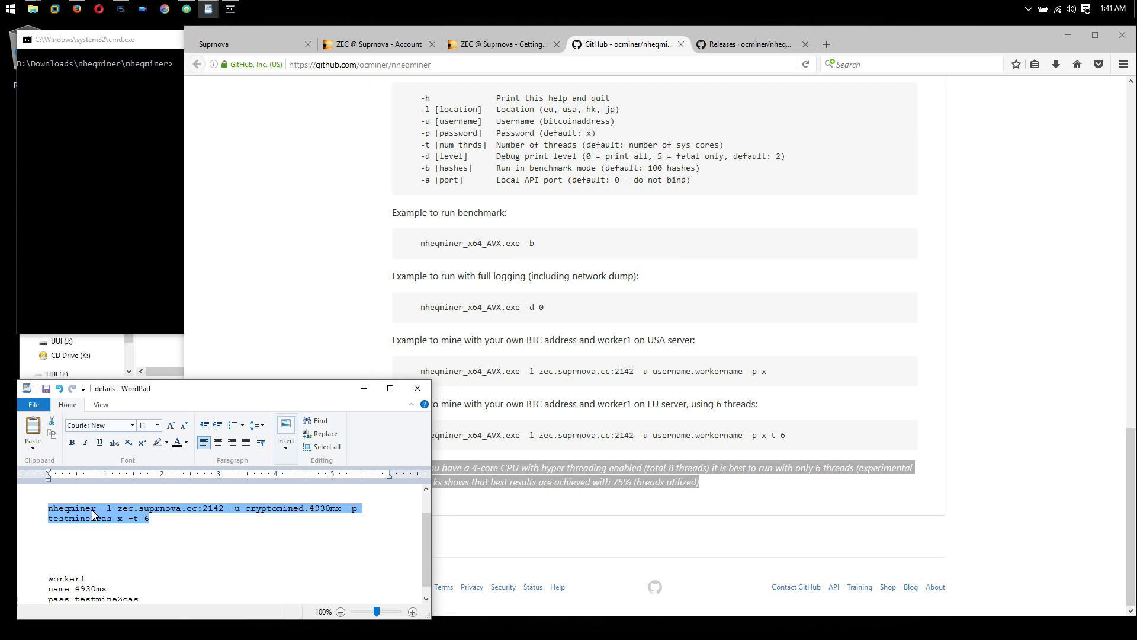
pyautogui.click(737, 44)
pyautogui.rightClick(90, 520)
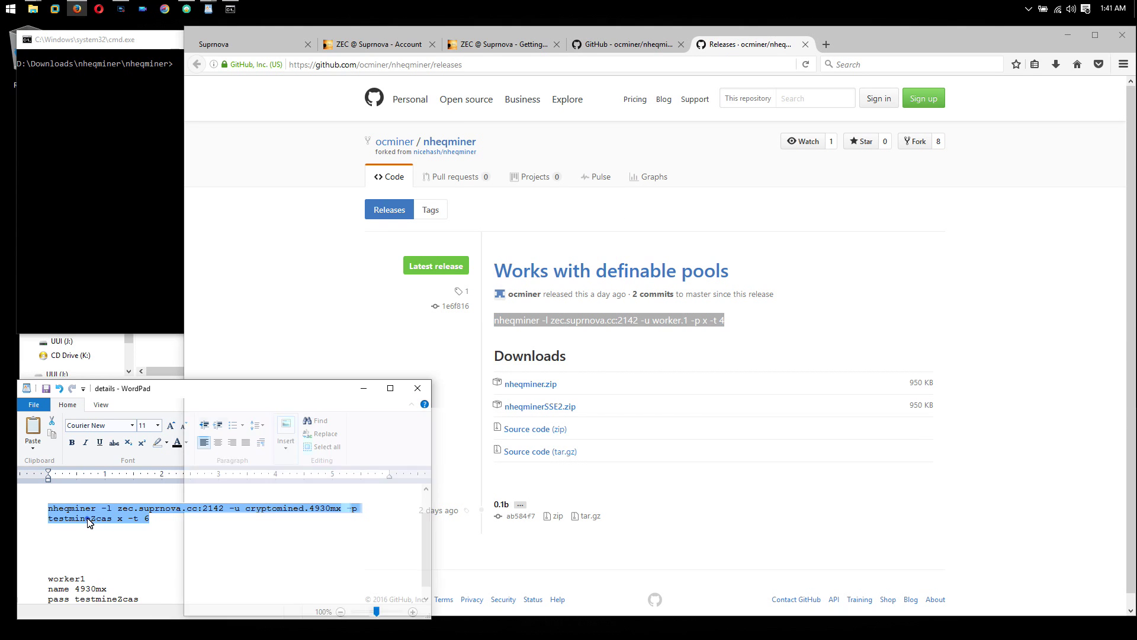
pyautogui.click(117, 538)
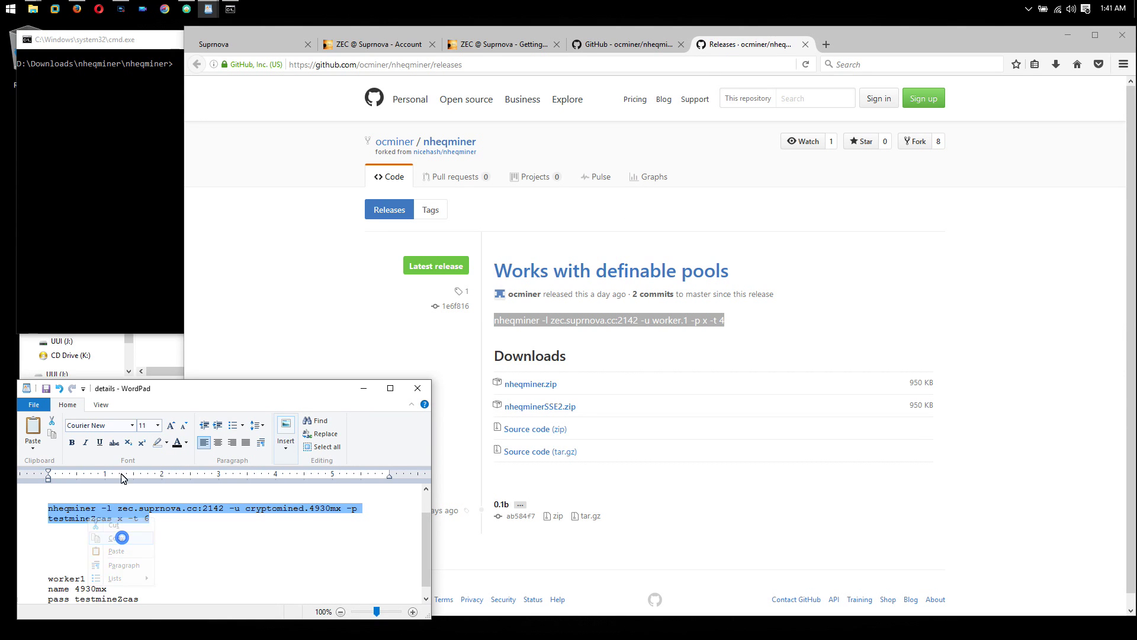
pyautogui.click(112, 276)
pyautogui.rightClick(220, 107)
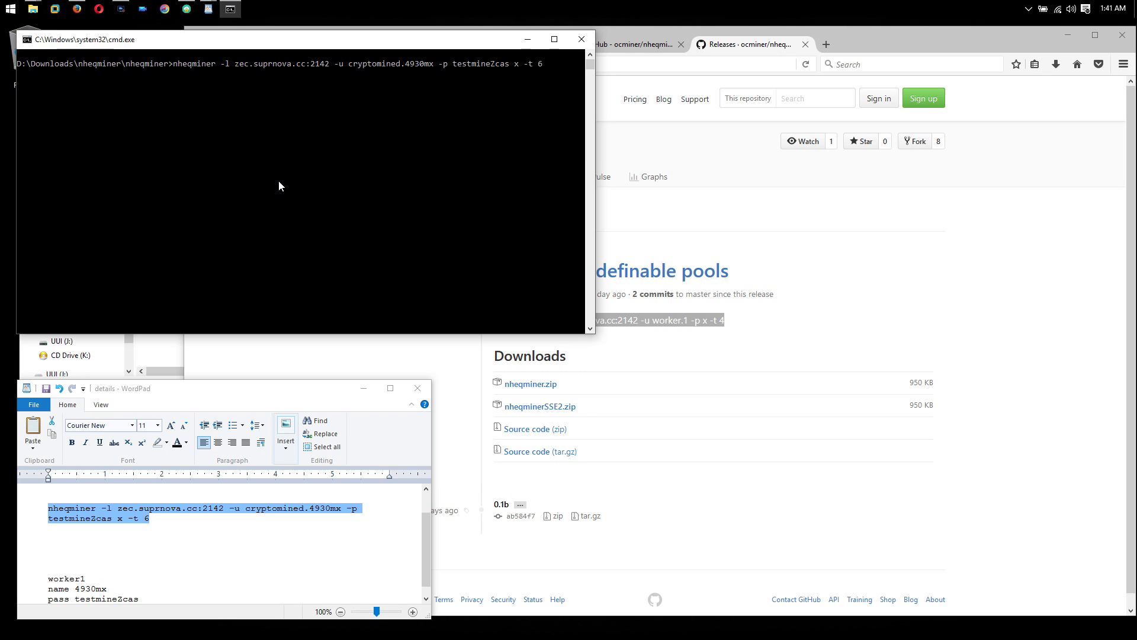
pyautogui.press('Return')
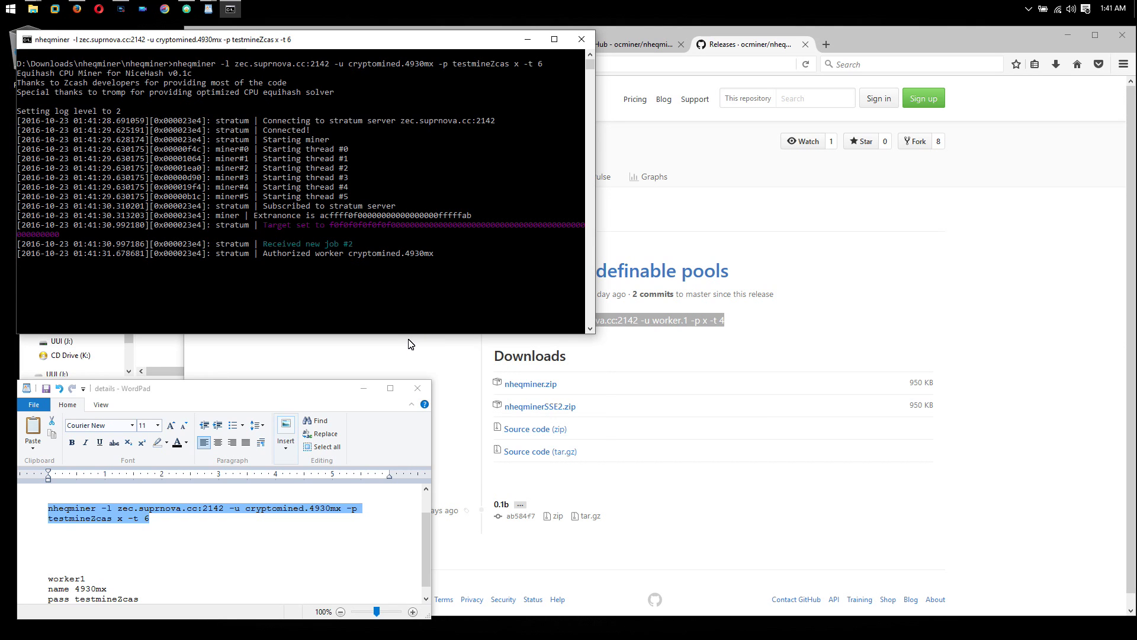
# - Extend the miner's command window down to the lower edge of the desktop and close both GitHub pages in the browser
pyautogui.moveTo(409, 334); pyautogui.dragTo(385, 628)
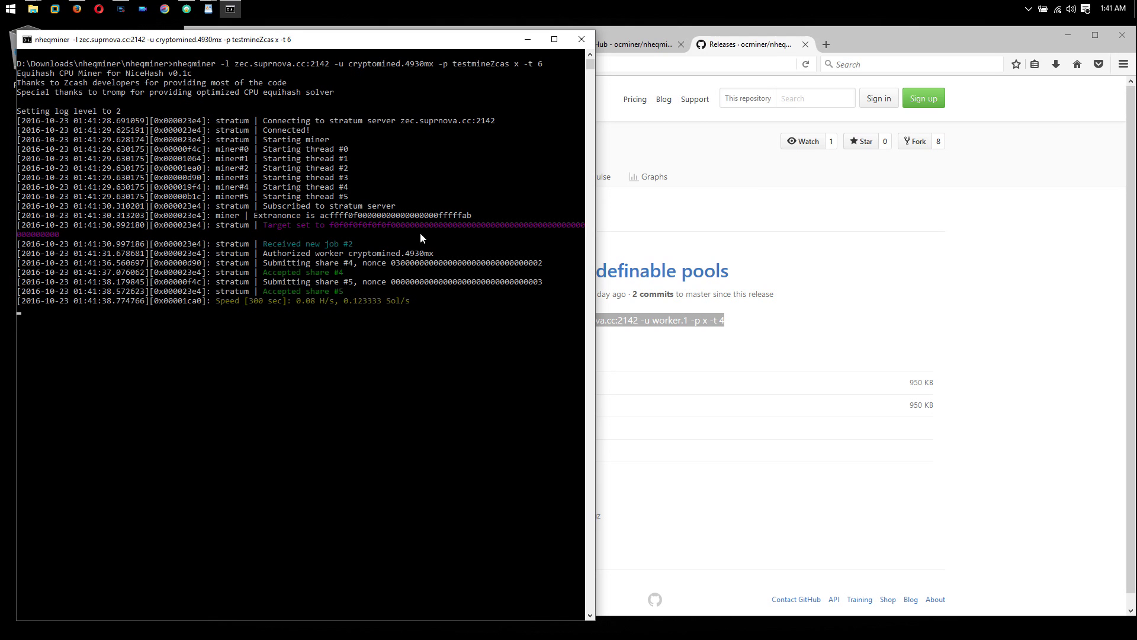
pyautogui.click(720, 425)
pyautogui.click(816, 312)
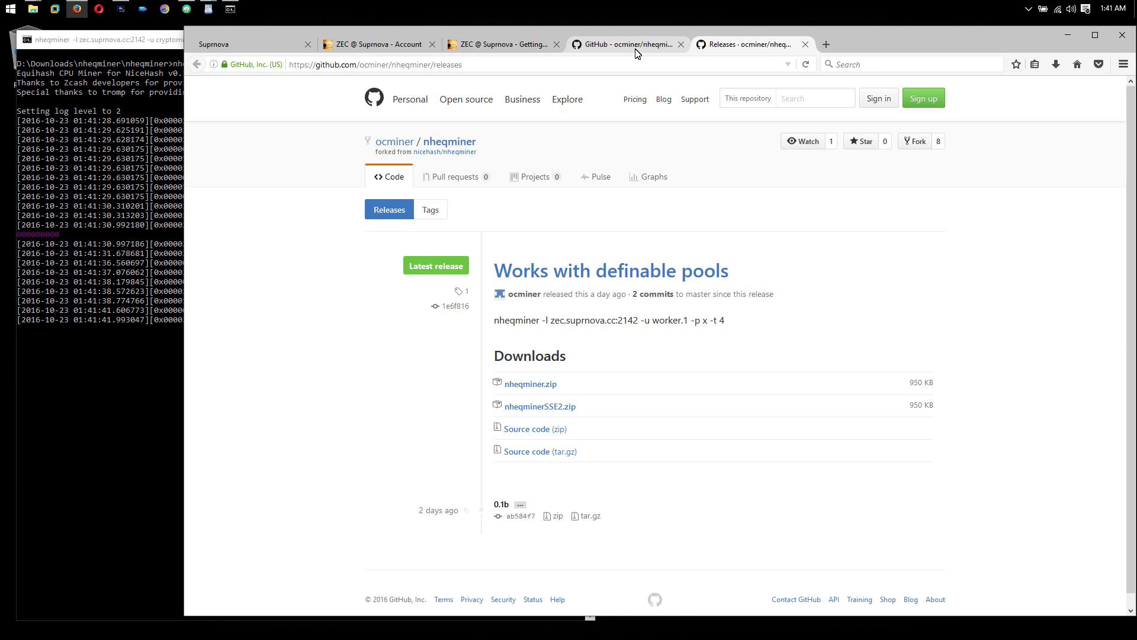
pyautogui.click(681, 44)
pyautogui.click(681, 45)
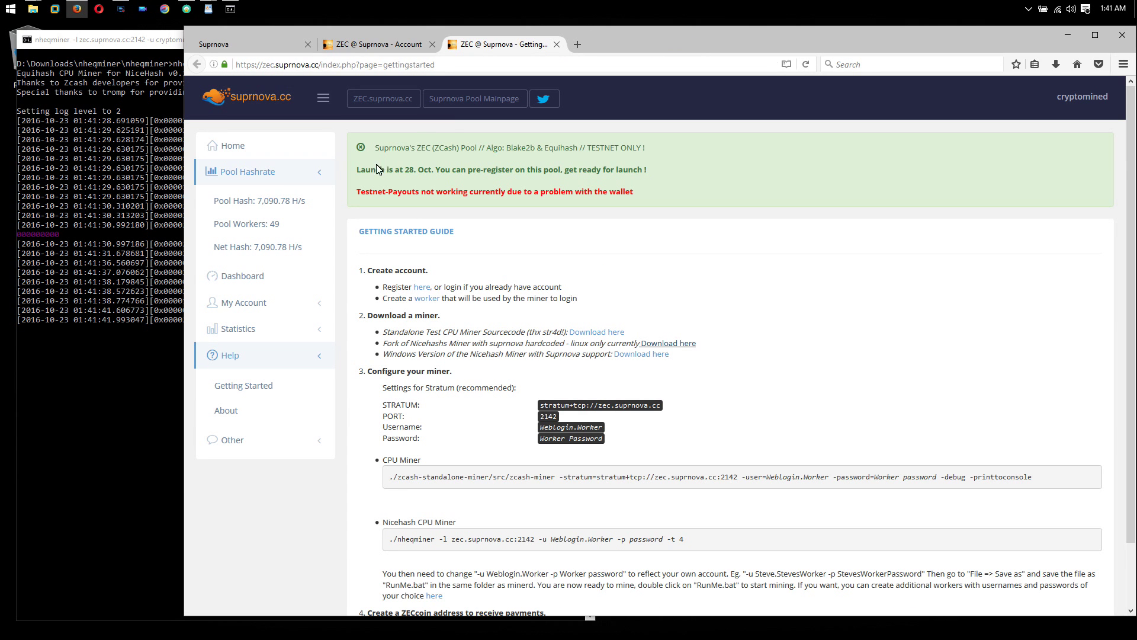
# - Open the Suprnova pool dashboard, highlight the unconfirmed balance, and bring the running miner's command window to the front
pyautogui.click(251, 175)
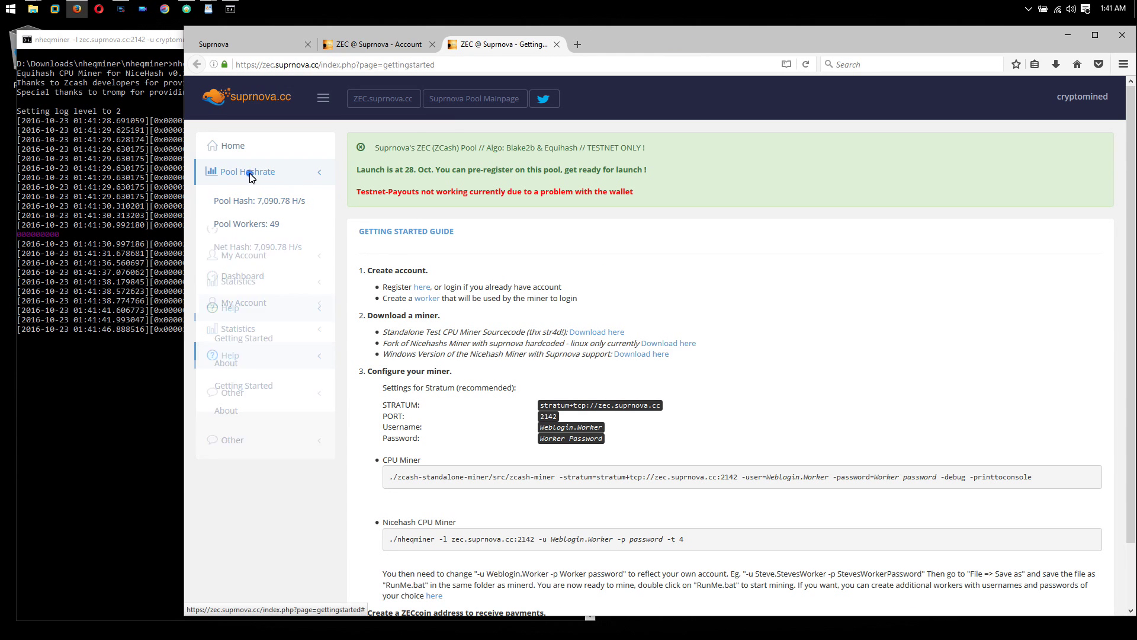
pyautogui.click(251, 197)
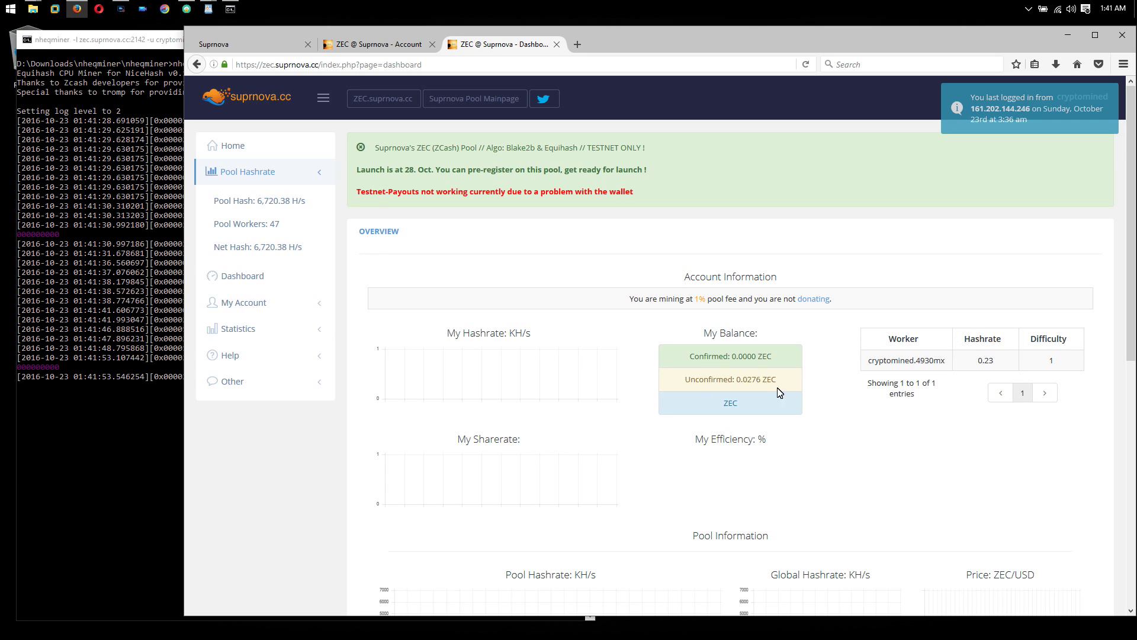
pyautogui.moveTo(671, 384); pyautogui.dragTo(793, 387)
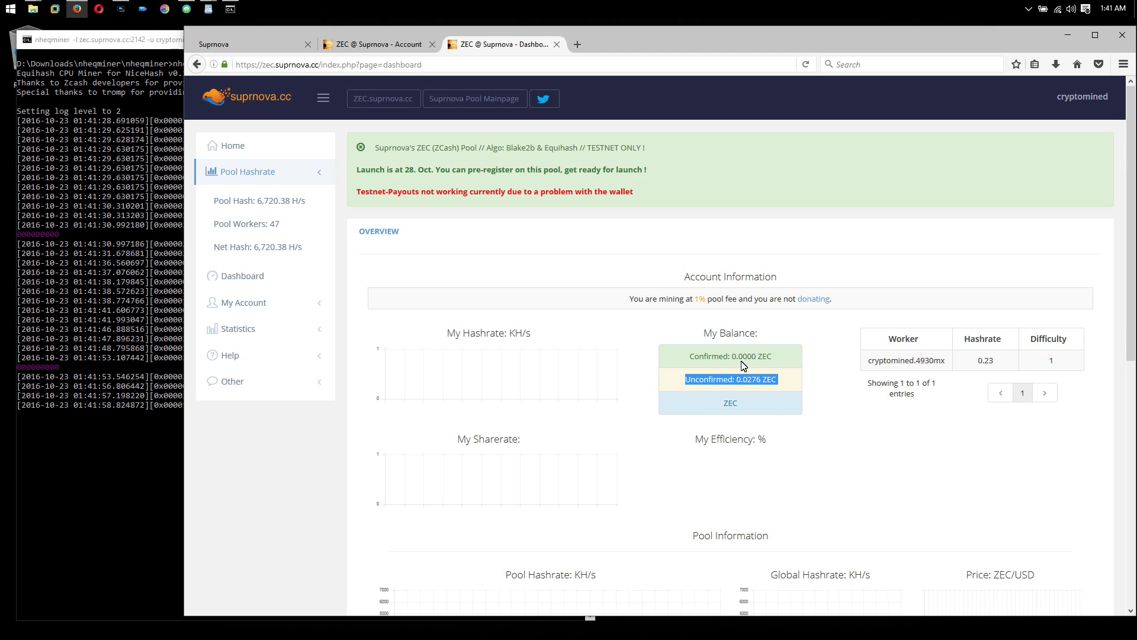
pyautogui.click(158, 465)
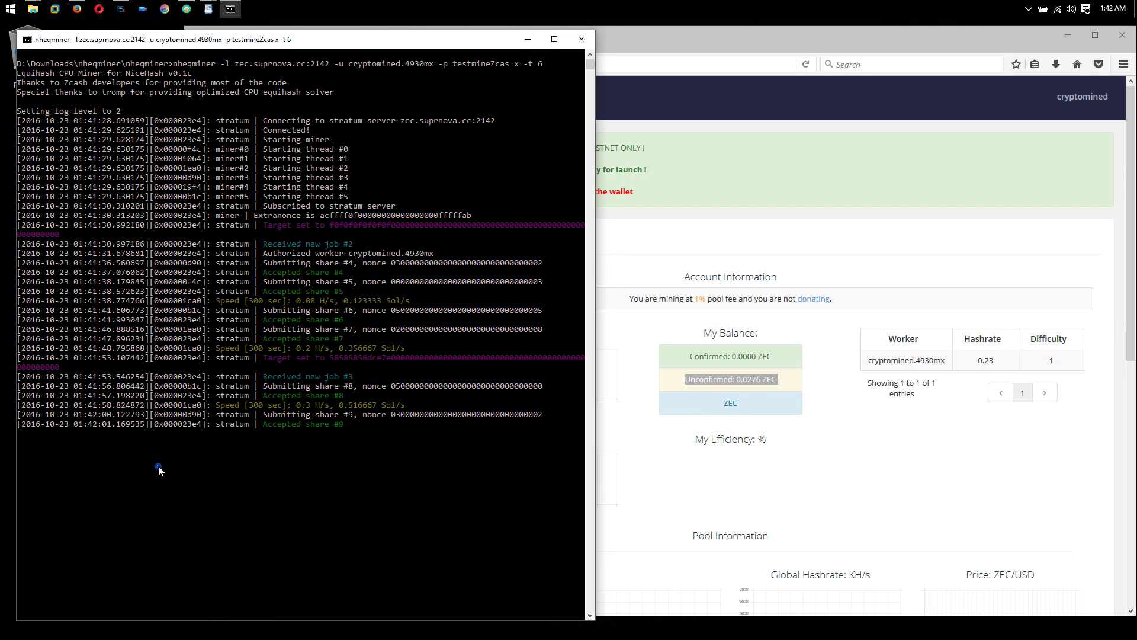
# - Compare the worker's entry on the Suprnova dashboard with the running miner's output, and reload the dashboard page
pyautogui.click(835, 437)
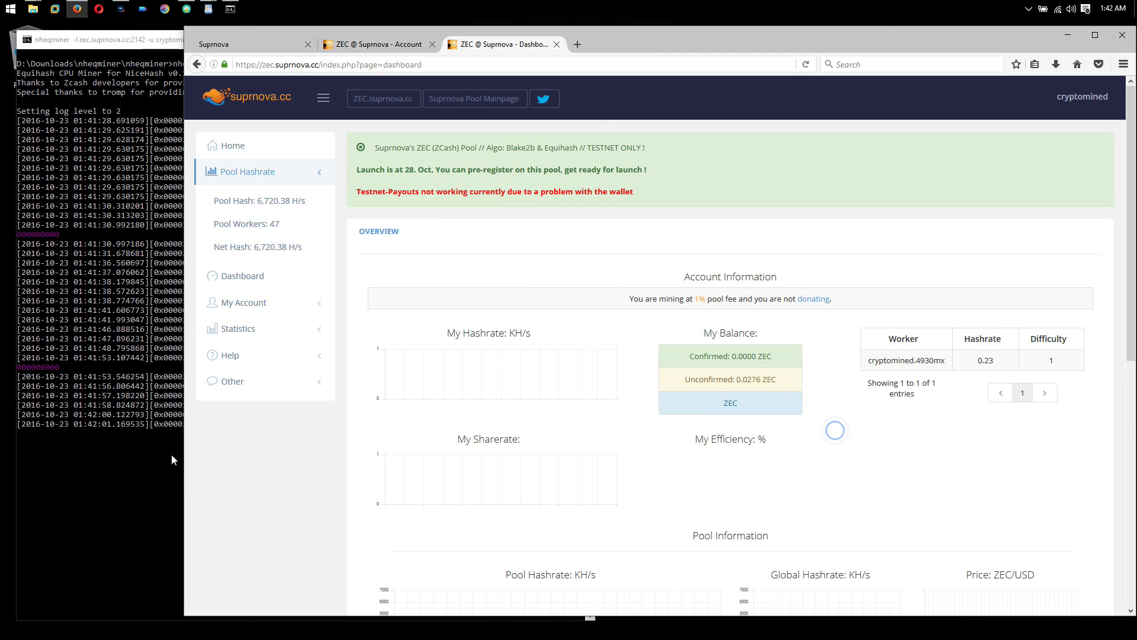
pyautogui.click(154, 462)
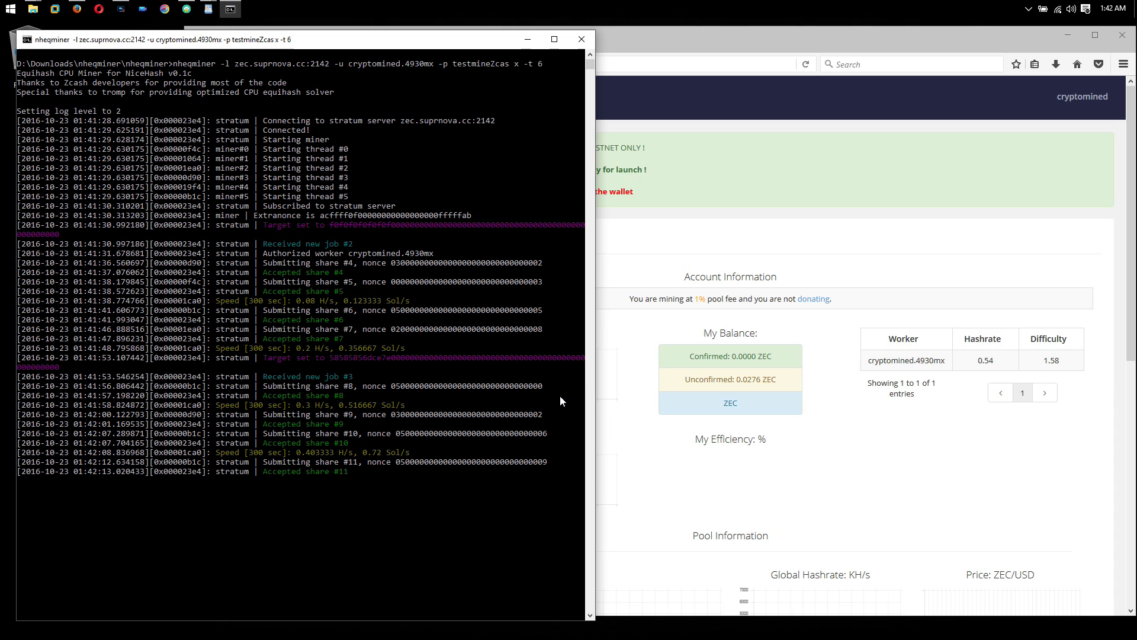
pyautogui.click(660, 252)
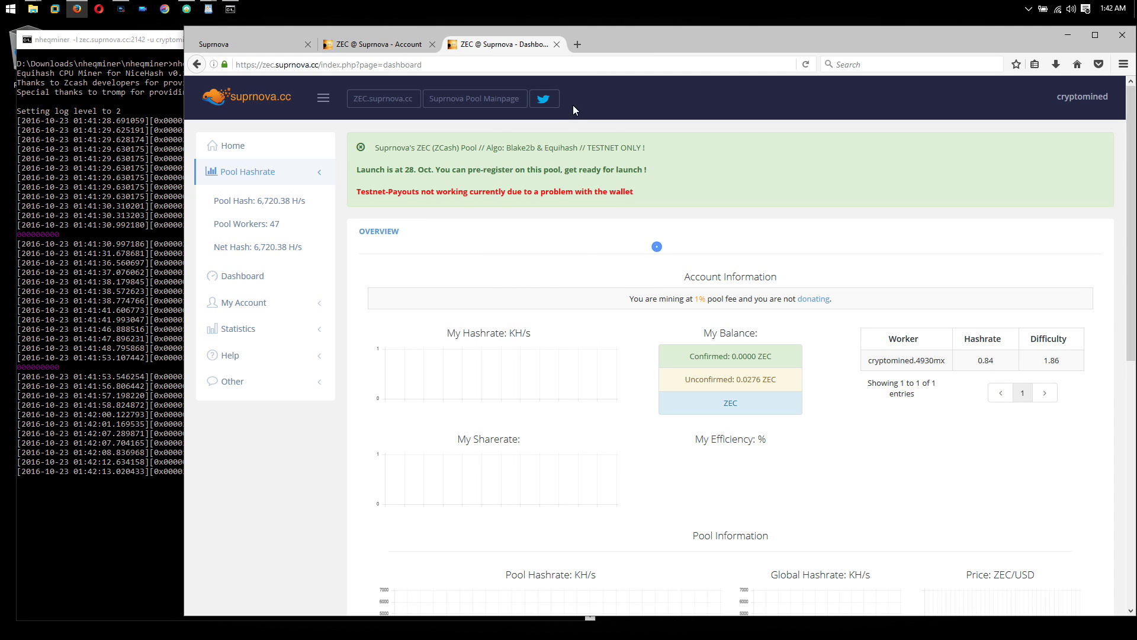
pyautogui.click(808, 64)
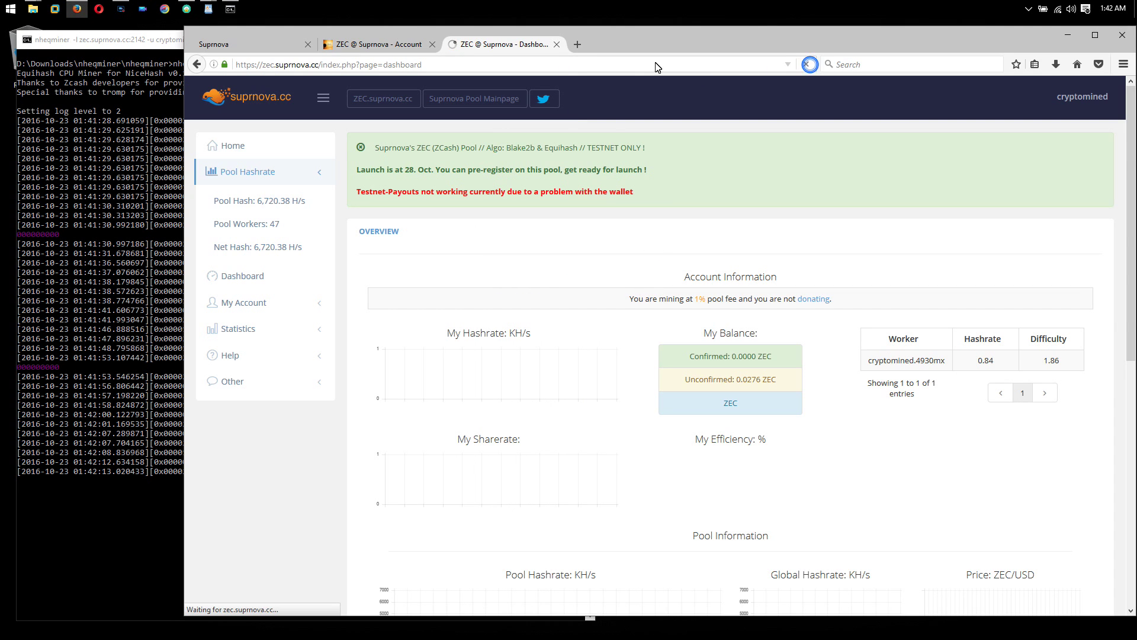
# - Check the miner's latest accepted shares and speed, reload the pool dashboard again, and return to the miner's command window
pyautogui.click(148, 39)
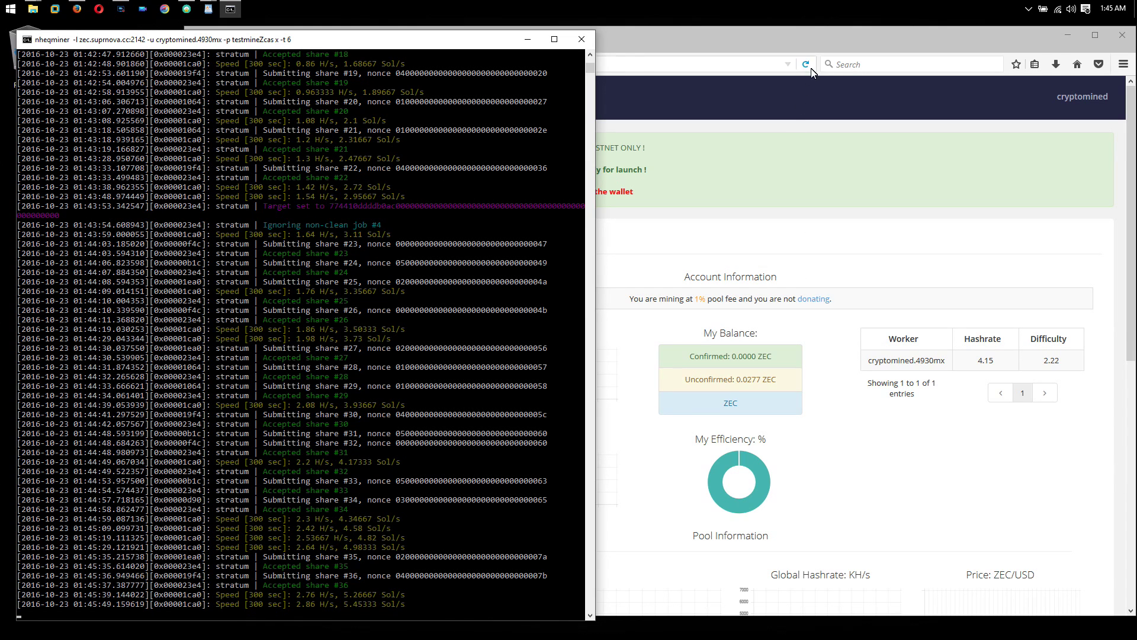
pyautogui.click(806, 64)
pyautogui.click(136, 40)
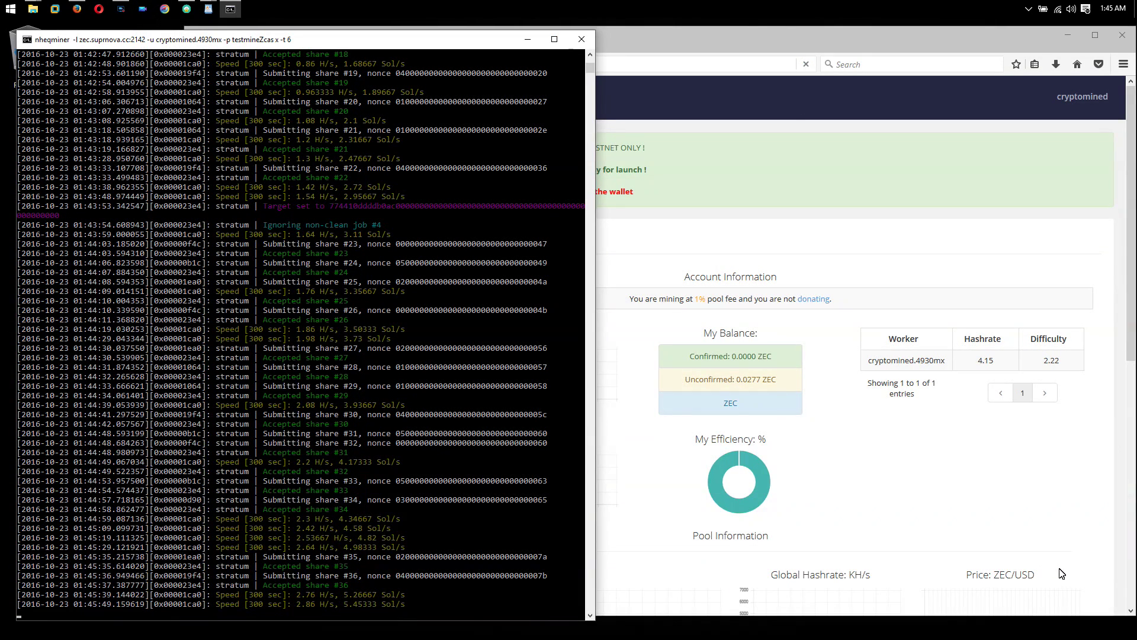